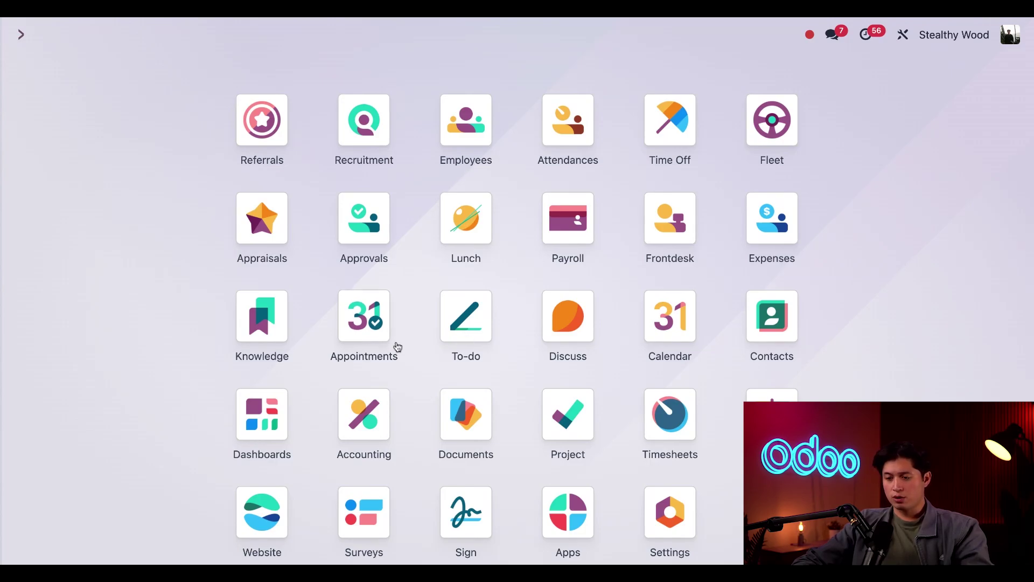
# - In Appraisals, try the status filters, then remove the To Do filter and month grouping
pyautogui.click(275, 231)
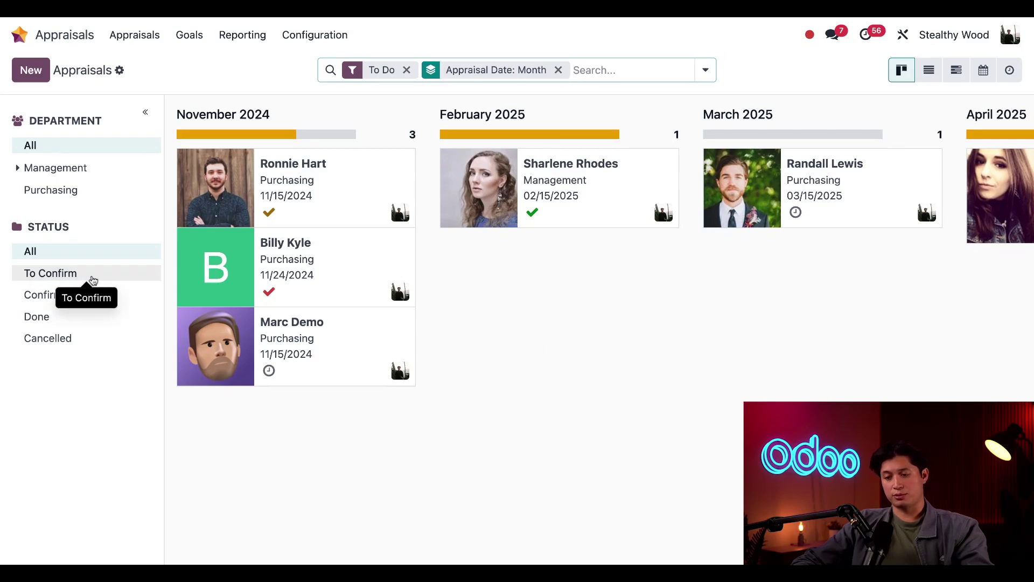
pyautogui.click(91, 278)
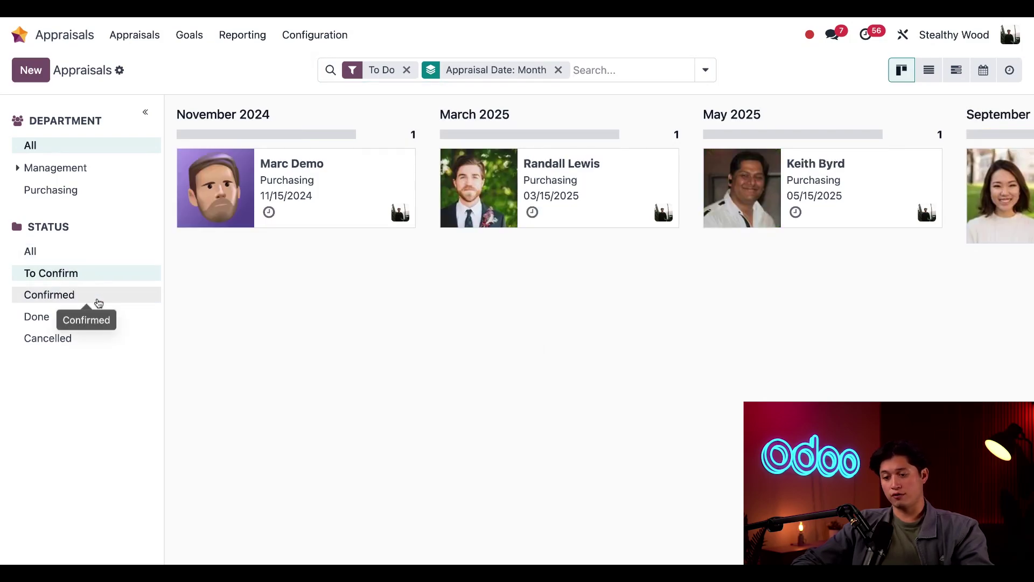
pyautogui.click(97, 301)
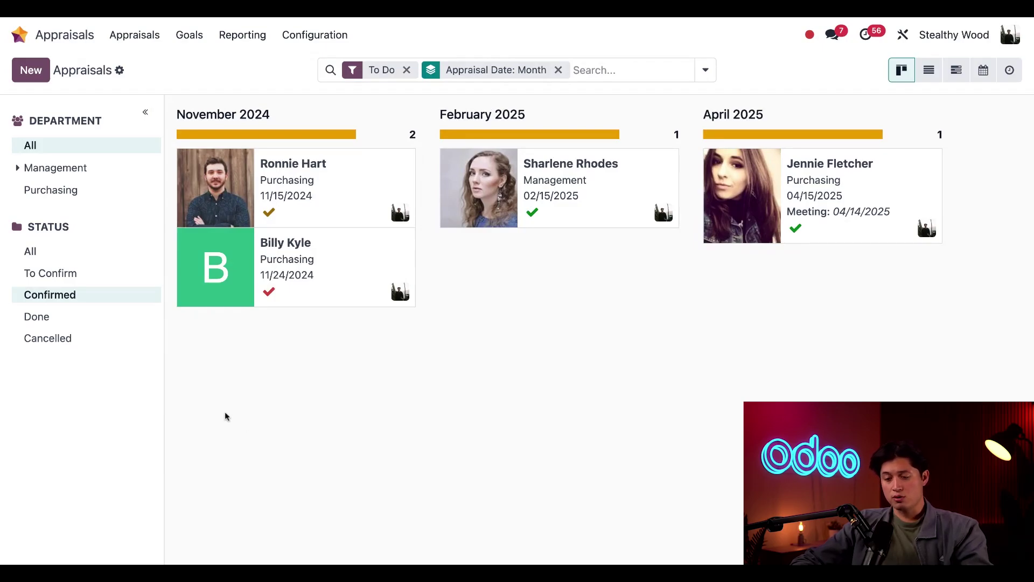
pyautogui.click(79, 255)
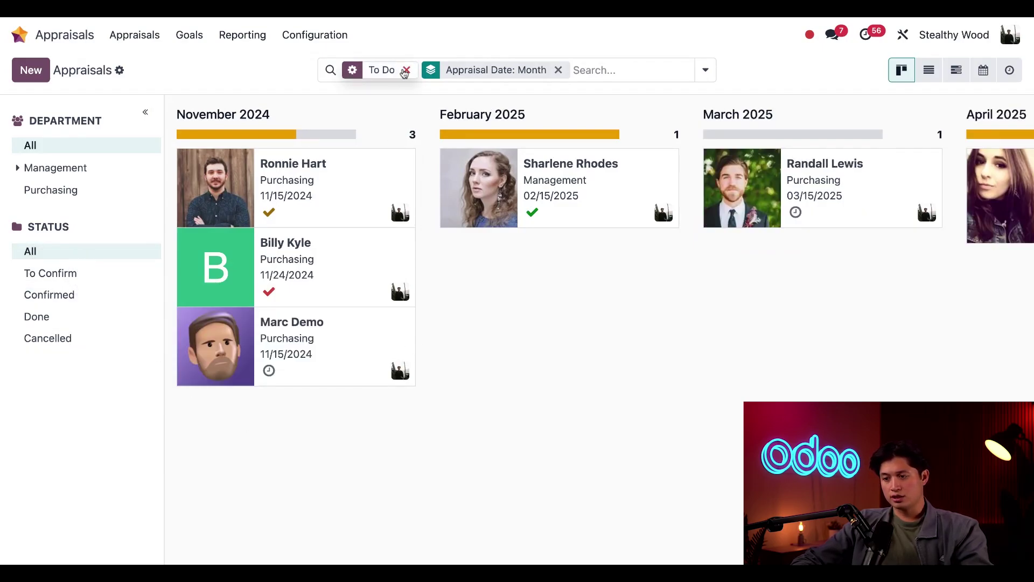
pyautogui.click(407, 70)
pyautogui.click(516, 71)
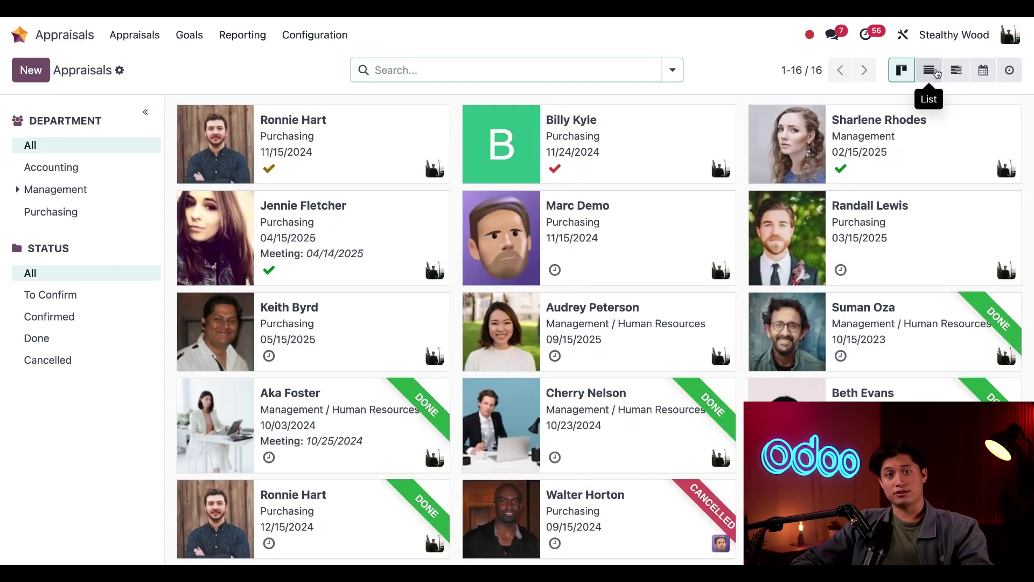
# - Switch to list view and filter the appraisals to Done status
pyautogui.click(936, 73)
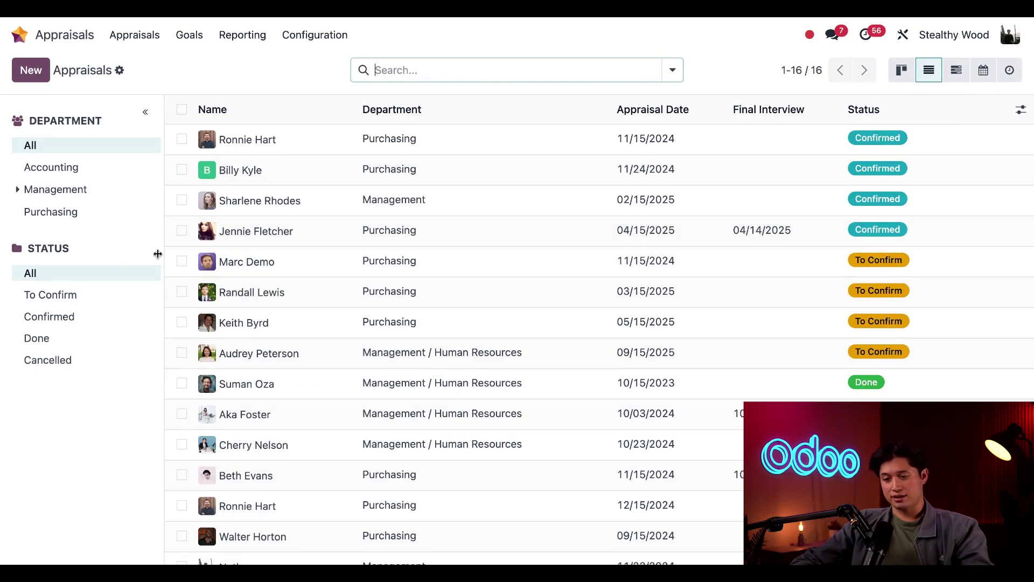
pyautogui.click(95, 297)
pyautogui.click(95, 322)
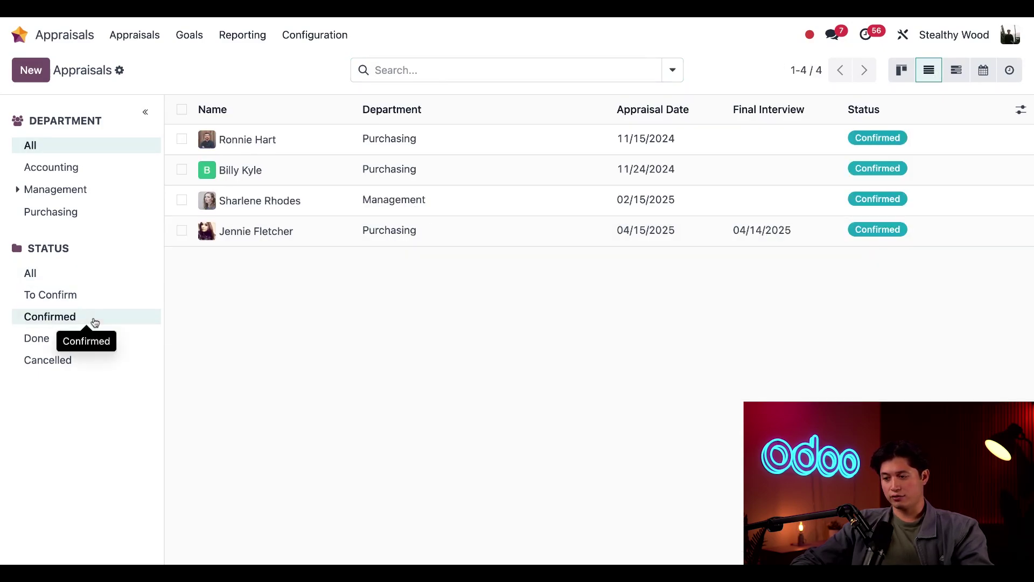
pyautogui.click(94, 340)
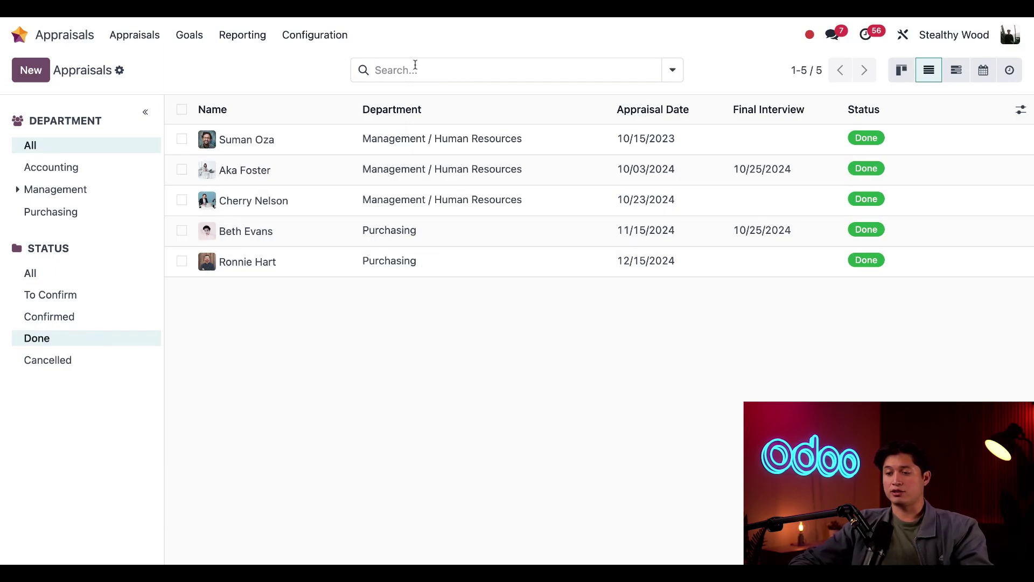
# - Open the Default Template record from the Appraisal settings page
pyautogui.click(312, 31)
pyautogui.click(337, 67)
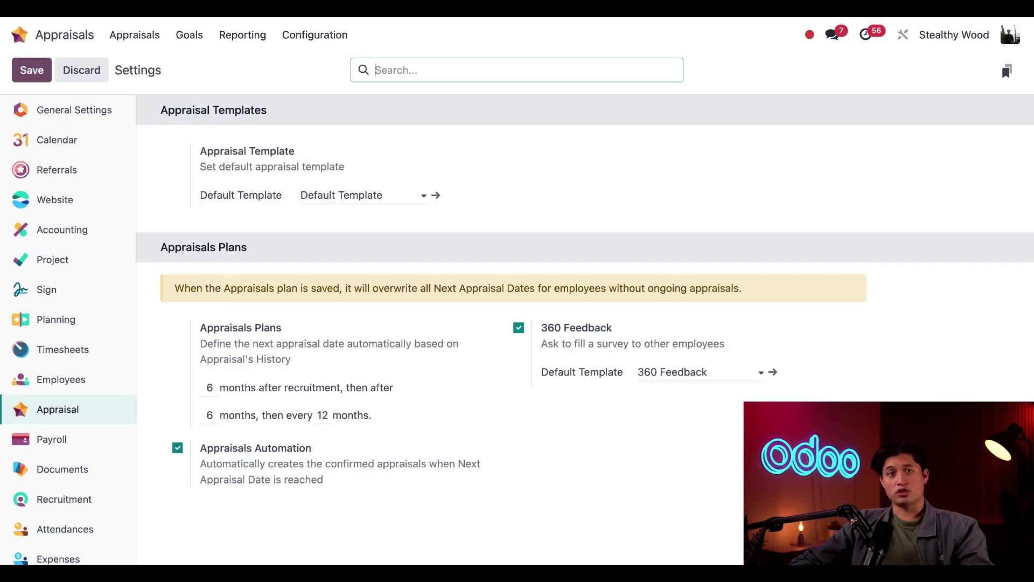
pyautogui.click(436, 196)
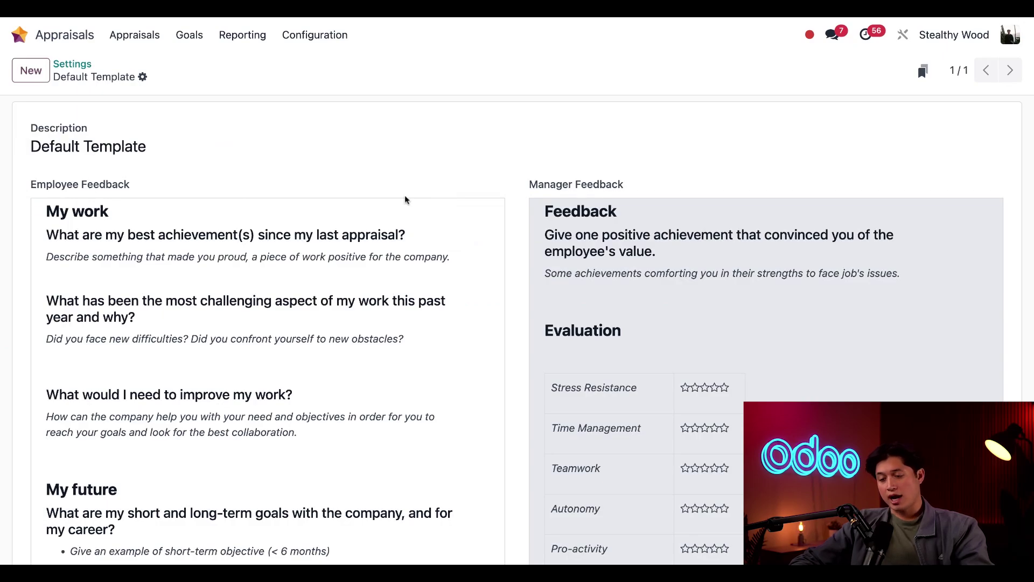
# - Paste a test question into Employee Feedback, then discard the change
pyautogui.click(277, 222)
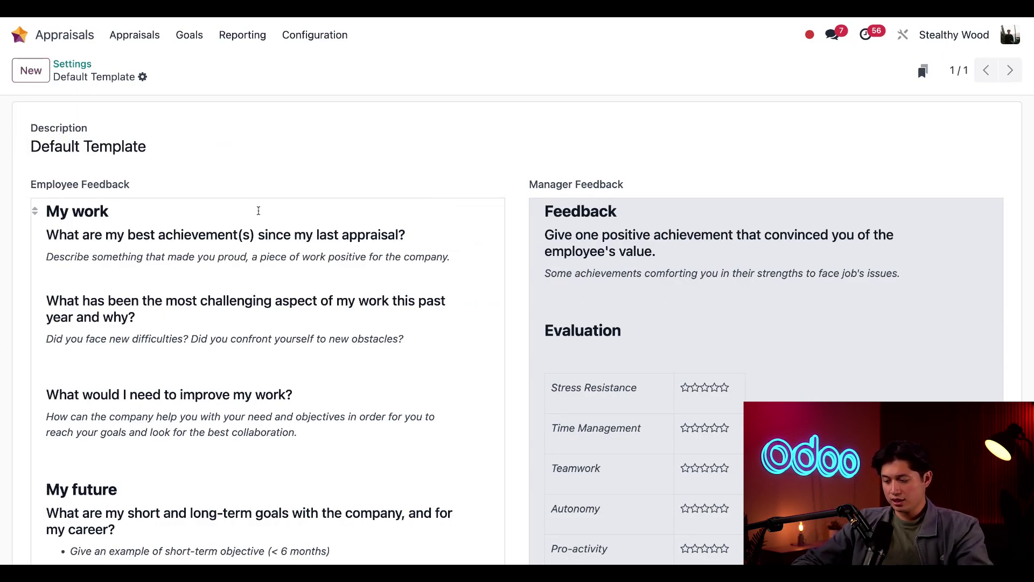
pyautogui.press('Return')
pyautogui.press('Return')
pyautogui.write("who's your favorite manager?")
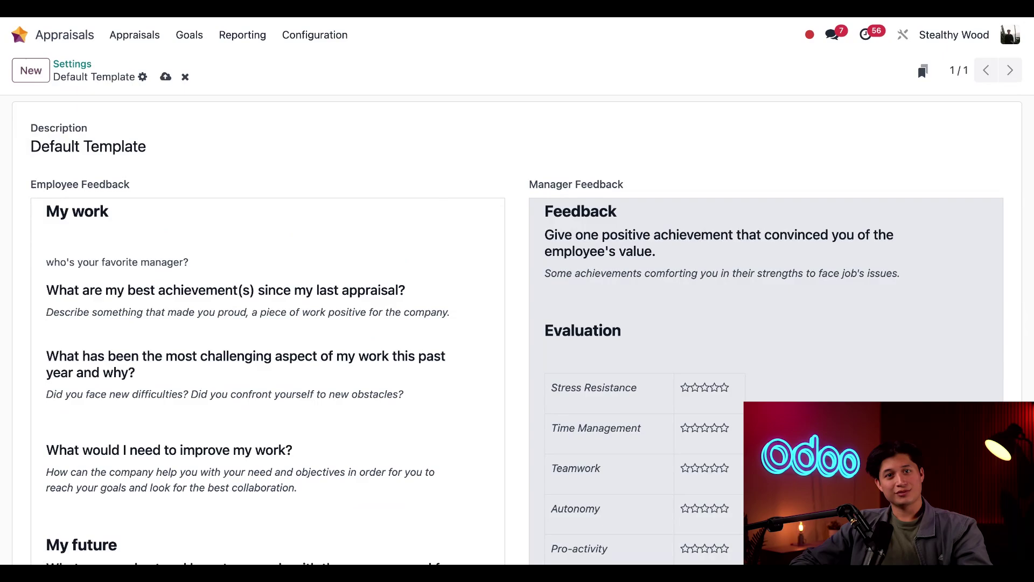
pyautogui.click(185, 76)
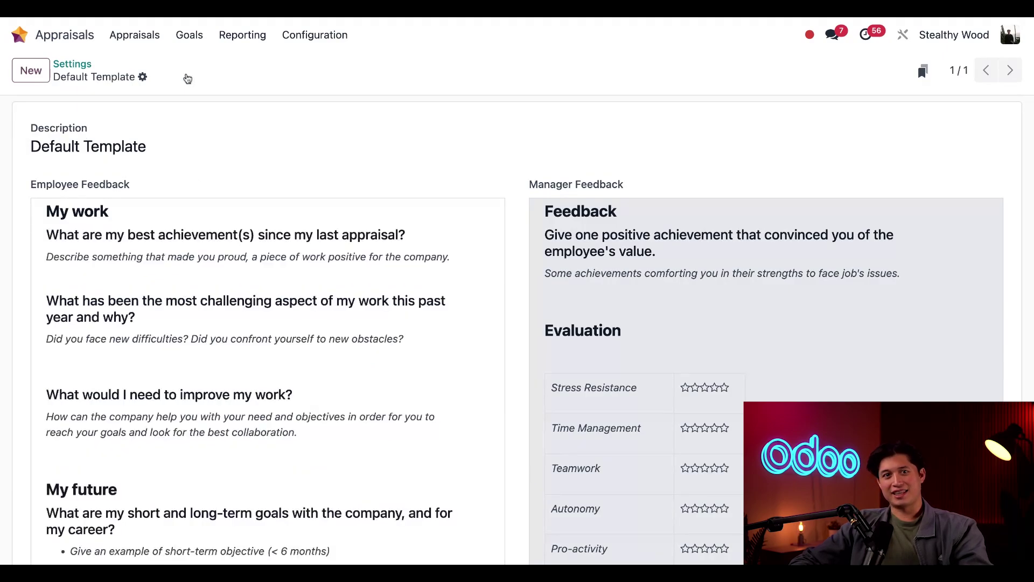
# - Go back to the Appraisal Settings page via the Settings breadcrumb
pyautogui.click(76, 64)
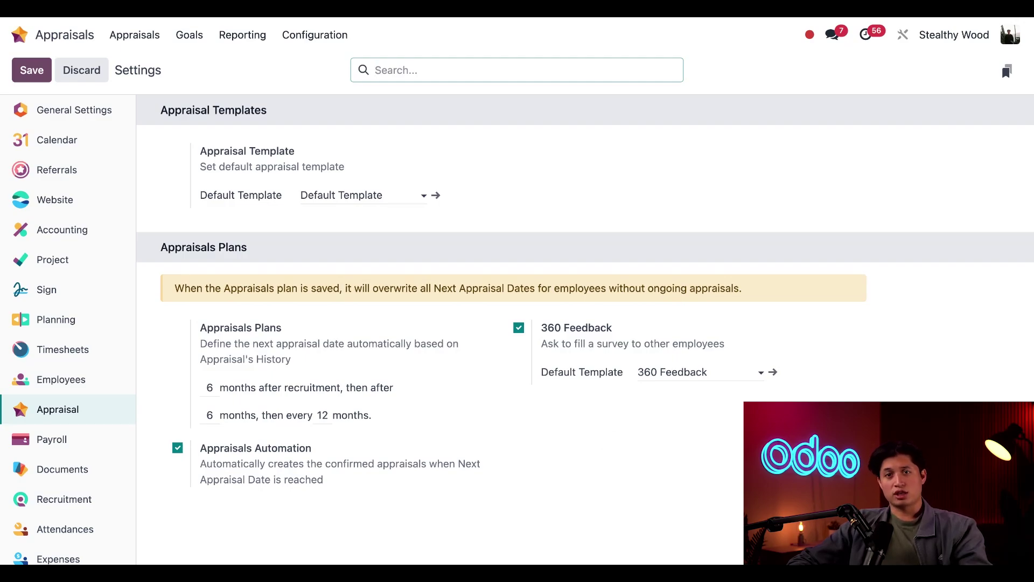
# - Open the 360 Feedback survey linked in the appraisal settings
pyautogui.click(773, 376)
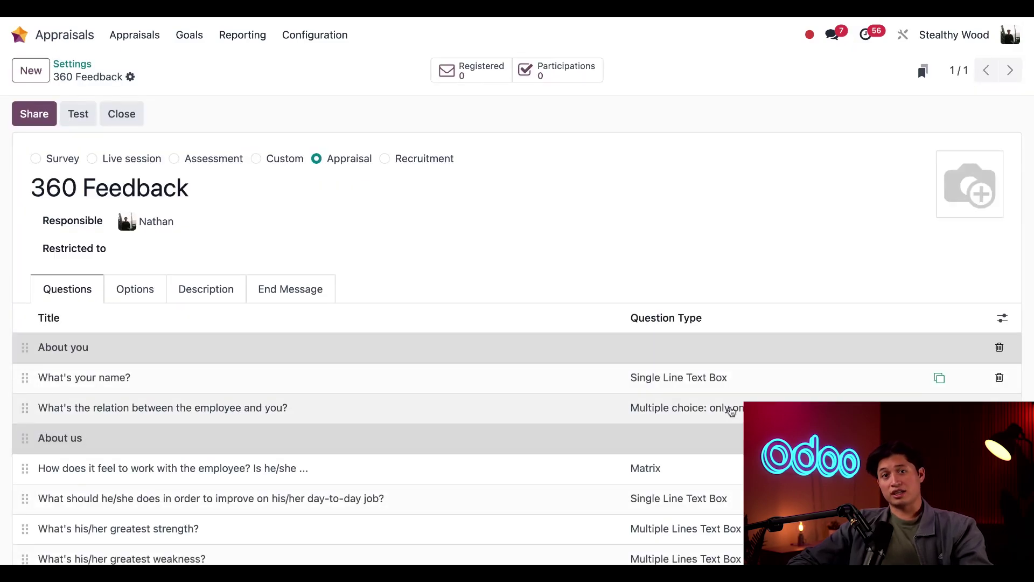
pyautogui.scroll(-3, 558, 415)
pyautogui.scroll(3, 559, 416)
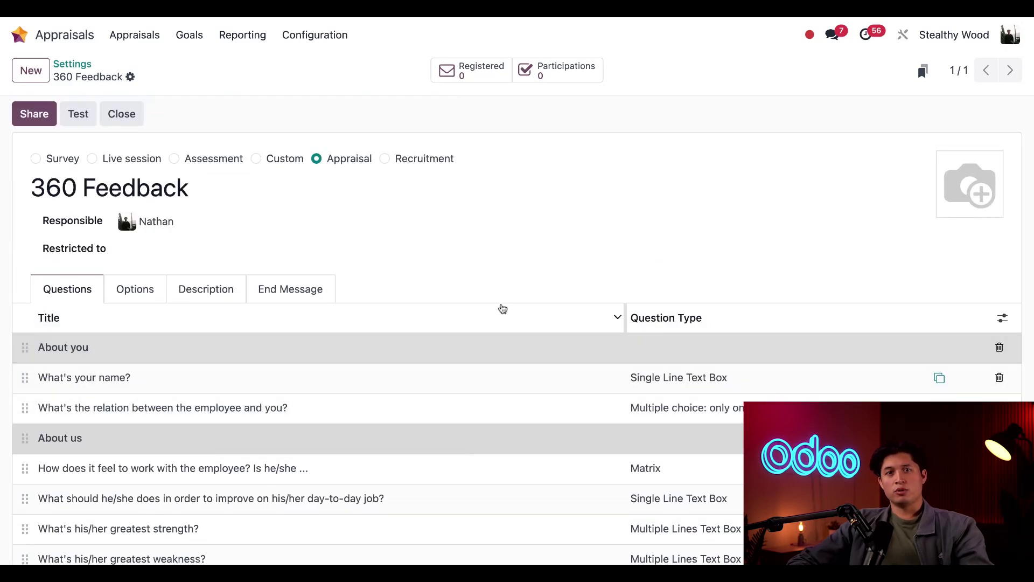
pyautogui.scroll(-3, 341, 408)
pyautogui.scroll(3, 340, 408)
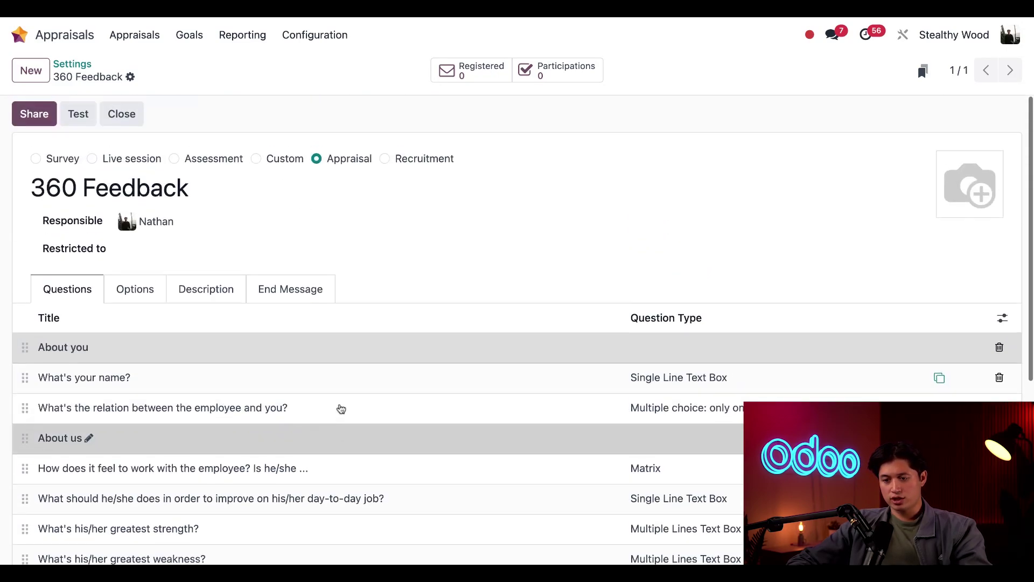
# - Browse the survey's Options, Description and End Message tabs
pyautogui.click(144, 296)
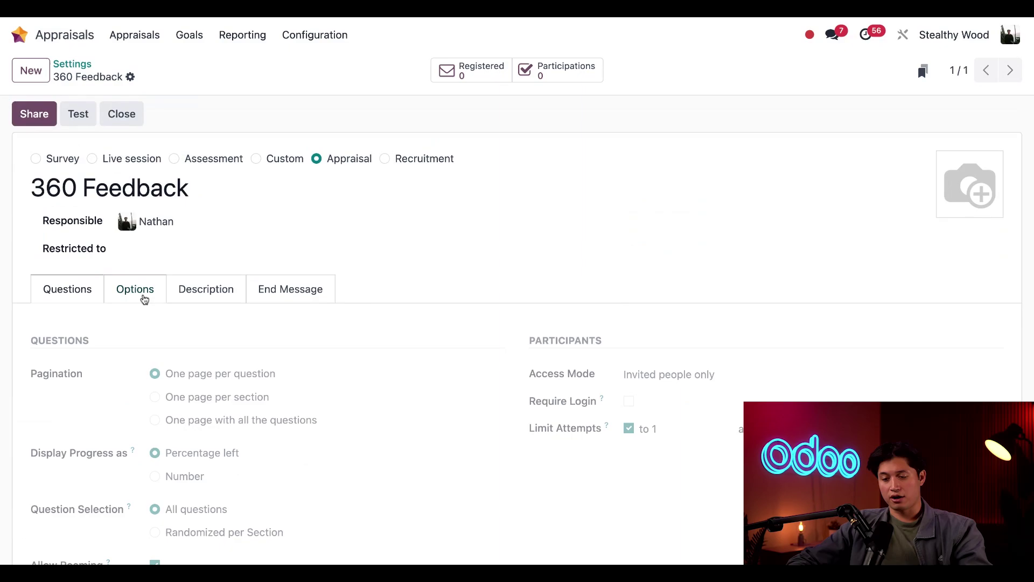
pyautogui.click(215, 294)
pyautogui.click(282, 296)
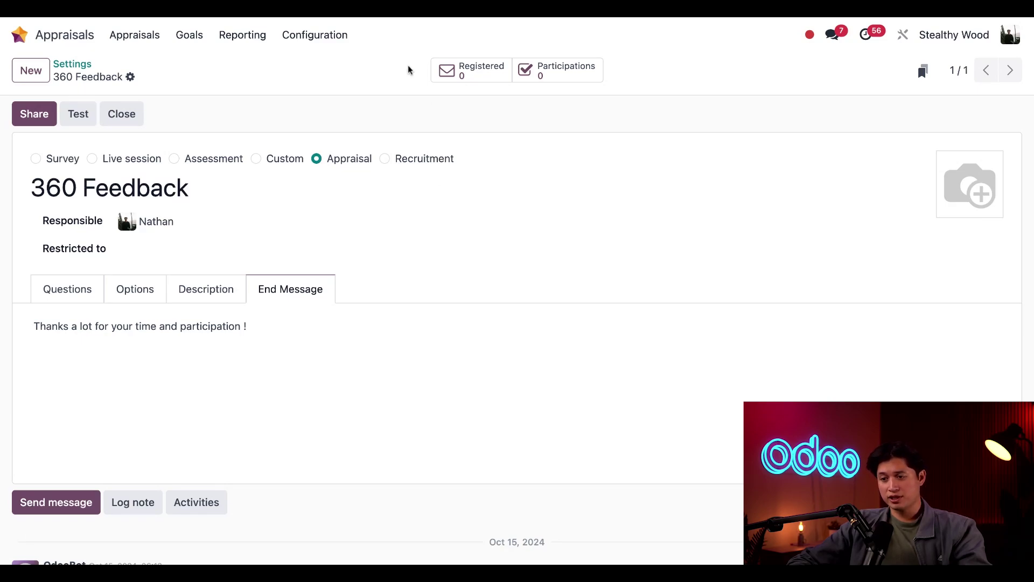
# - Open the Appraisal Templates list and discard a blank new template
pyautogui.click(317, 35)
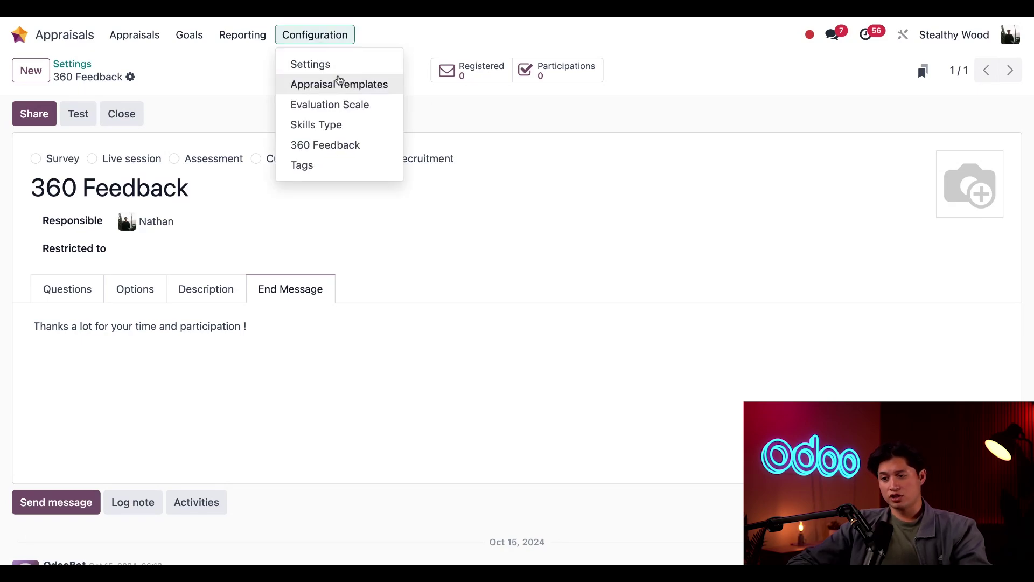
pyautogui.click(353, 87)
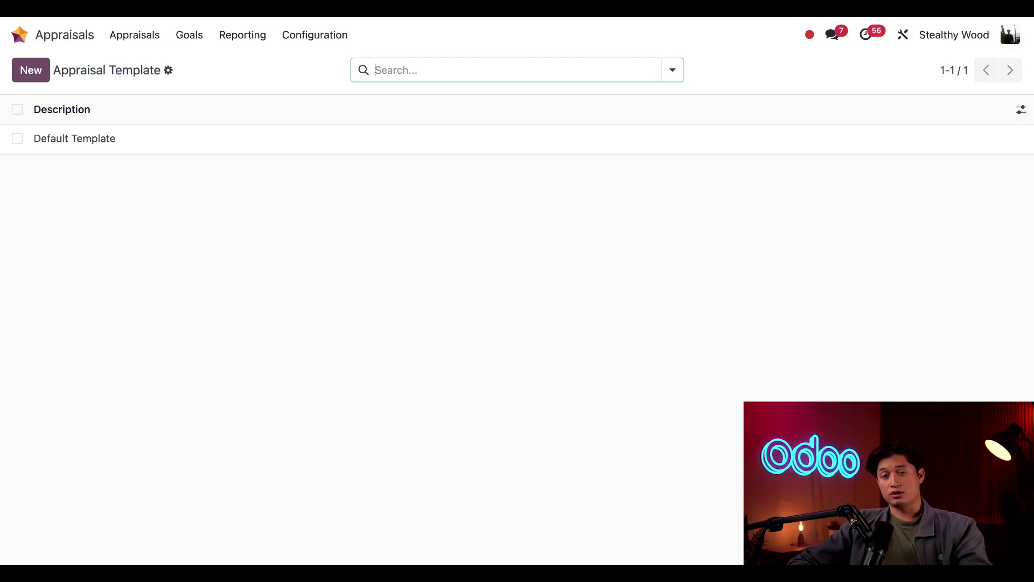
pyautogui.click(31, 71)
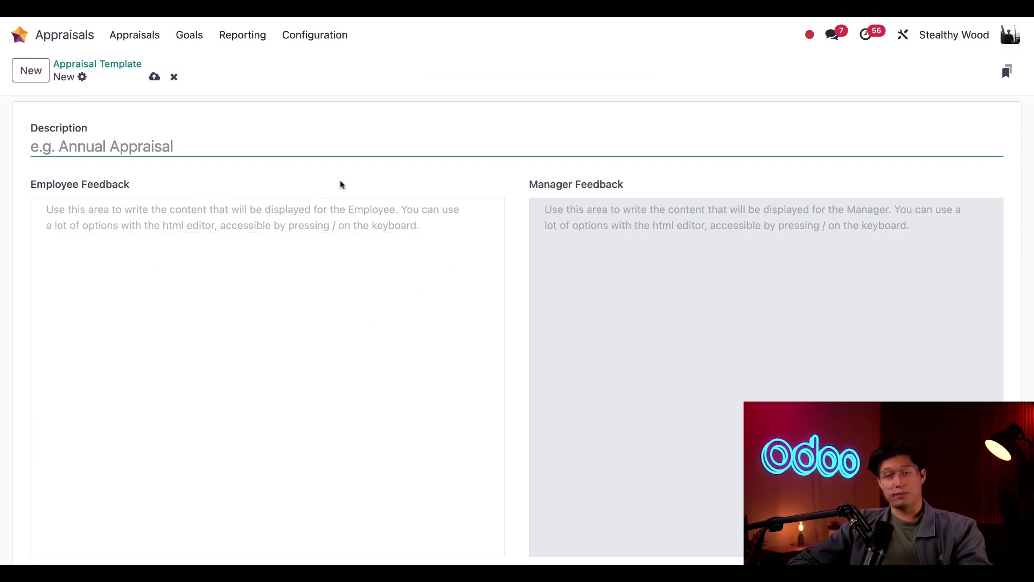
pyautogui.click(174, 77)
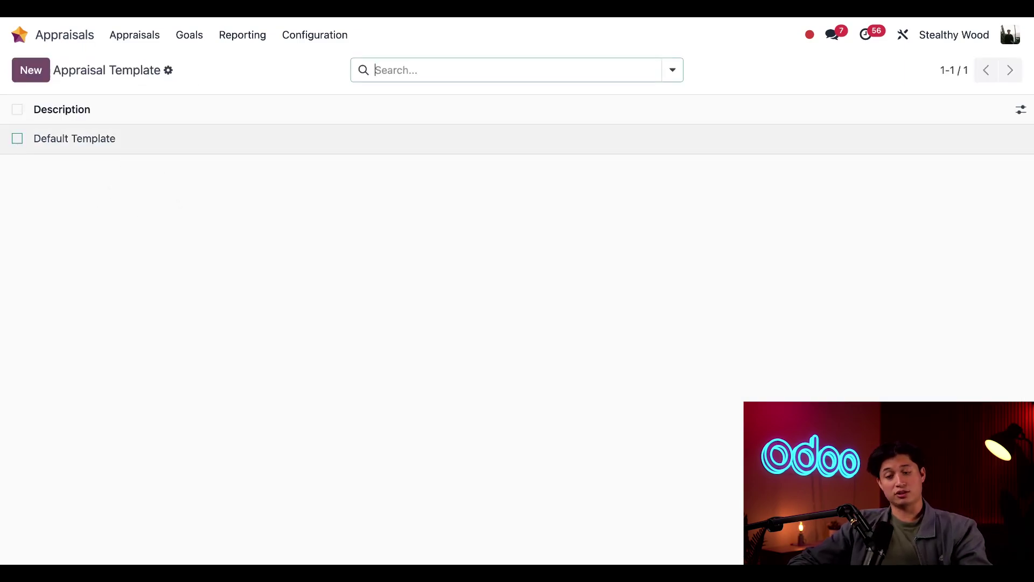
# - Duplicate the Default Template to create Default Template (copy)
pyautogui.click(18, 139)
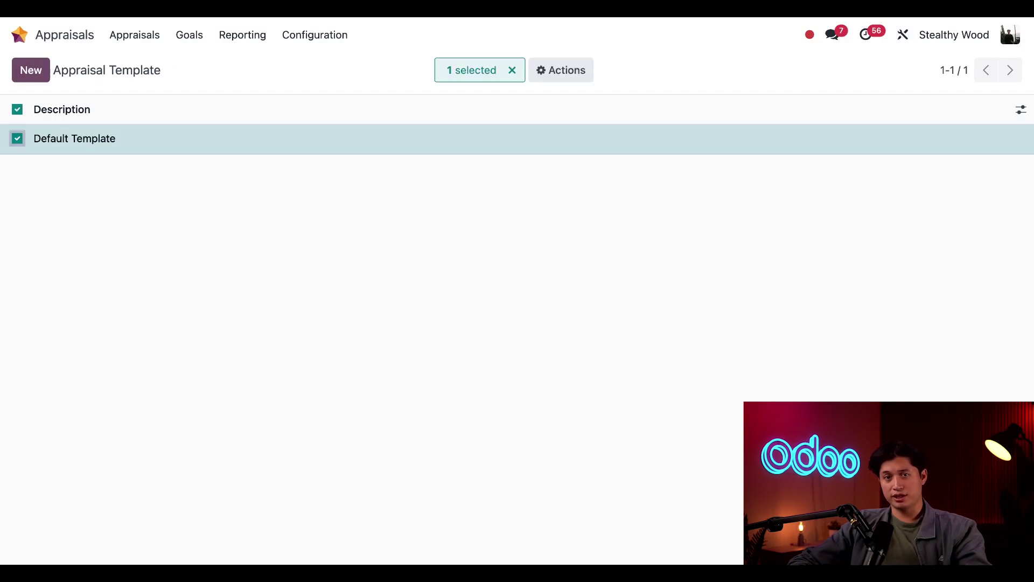
pyautogui.click(565, 69)
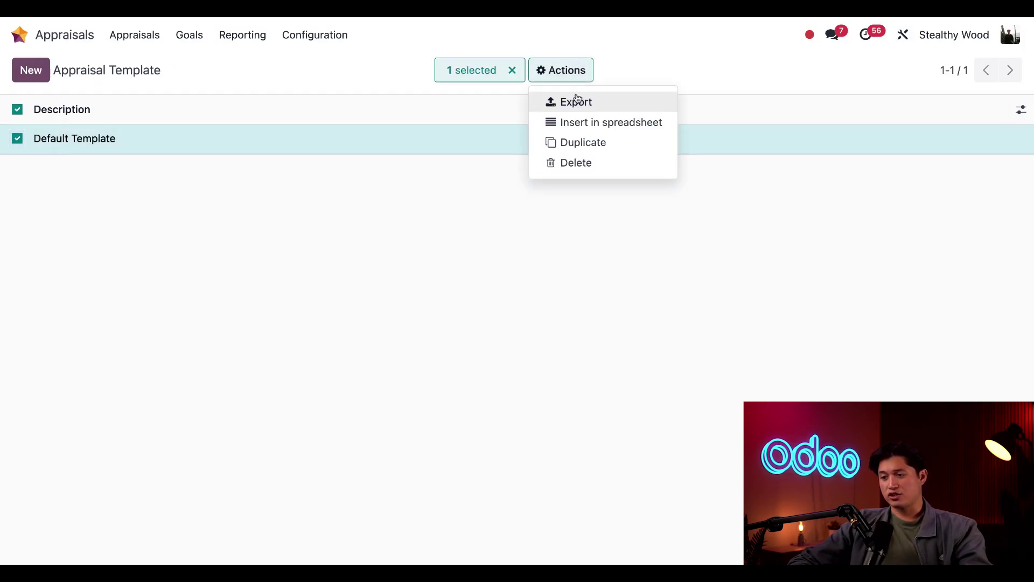
pyautogui.click(604, 144)
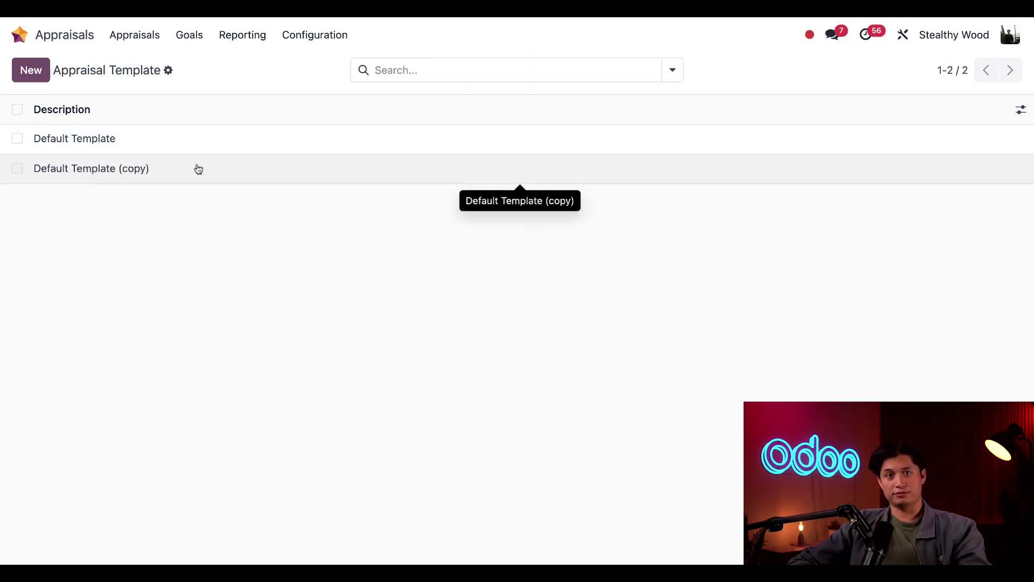
# - Open Default Template (copy), rename it 'Carpentry Appraisal', and save
pyautogui.click(137, 172)
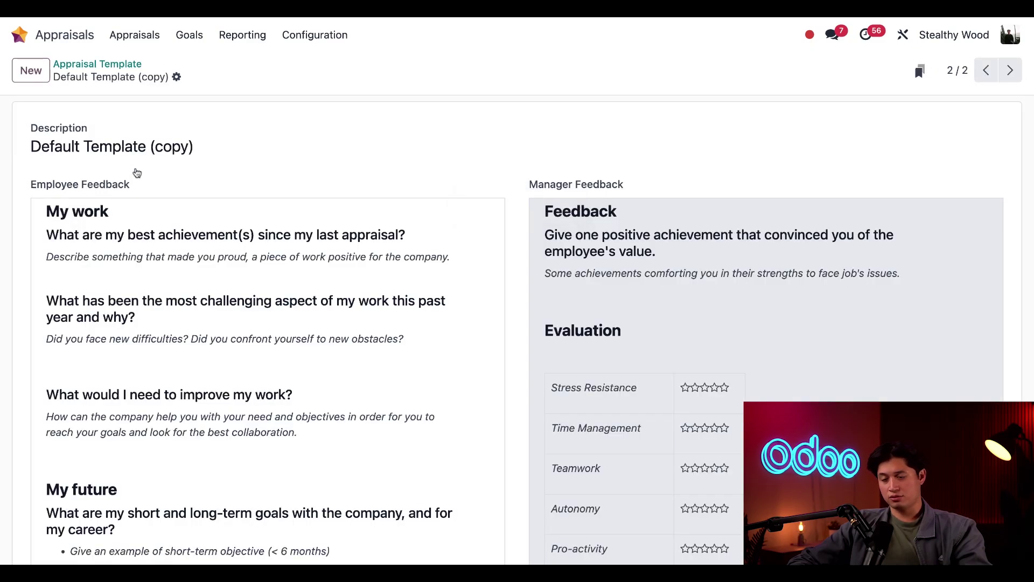
pyautogui.tripleClick(192, 147)
pyautogui.write('Carpentry ')
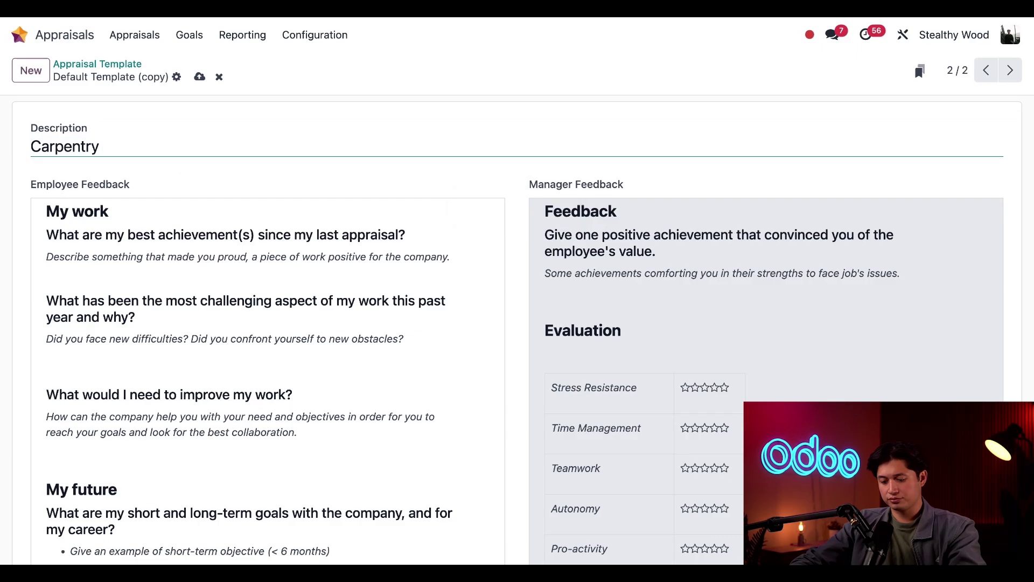
pyautogui.write('Appraisal')
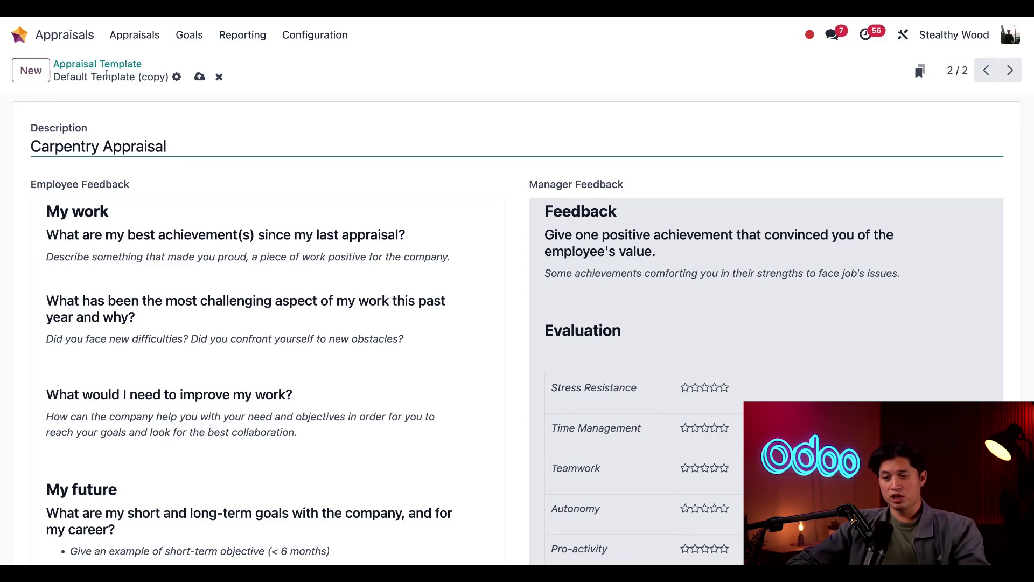
pyautogui.click(199, 76)
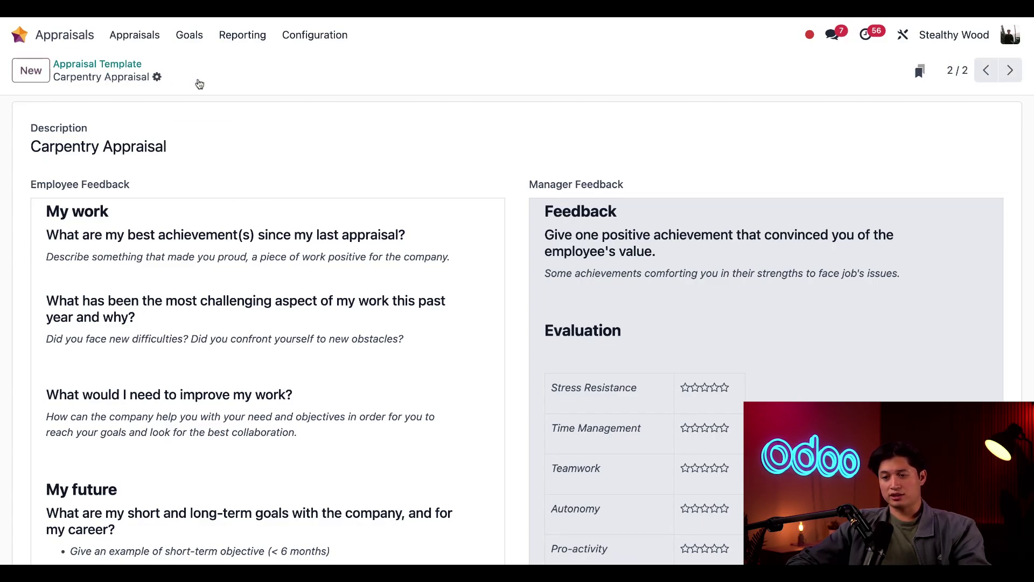
# - Set the Carpentry department's appraisal template to Carpentry Appraisal, then return to the app grid
pyautogui.click(68, 36)
pyautogui.click(466, 121)
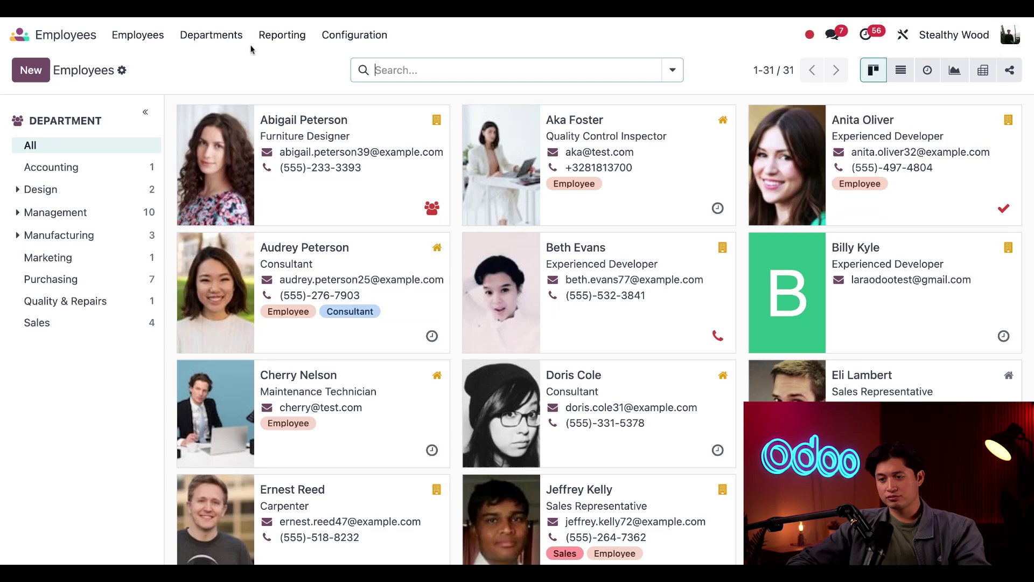
pyautogui.click(223, 34)
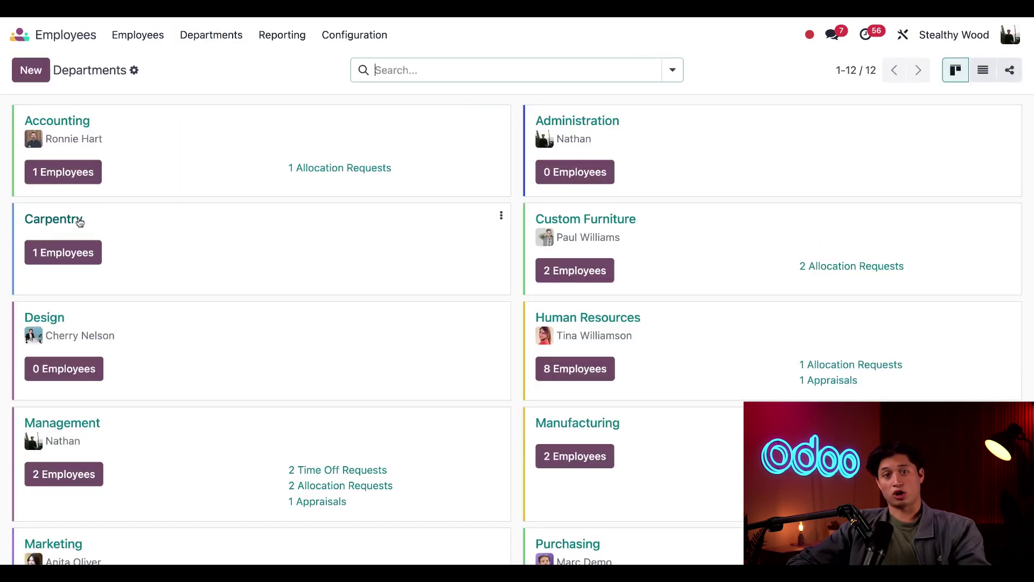
pyautogui.click(79, 221)
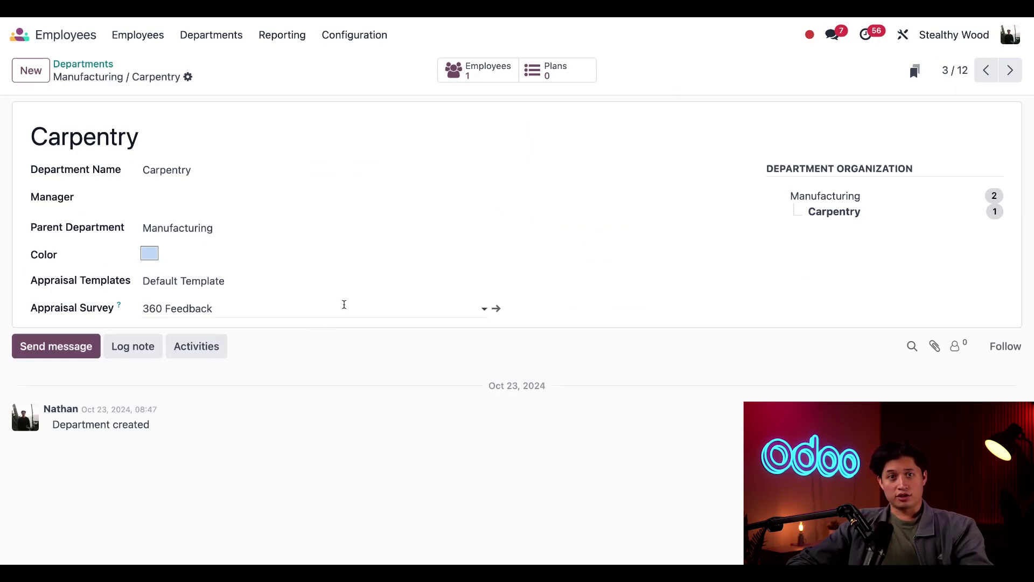
pyautogui.click(230, 280)
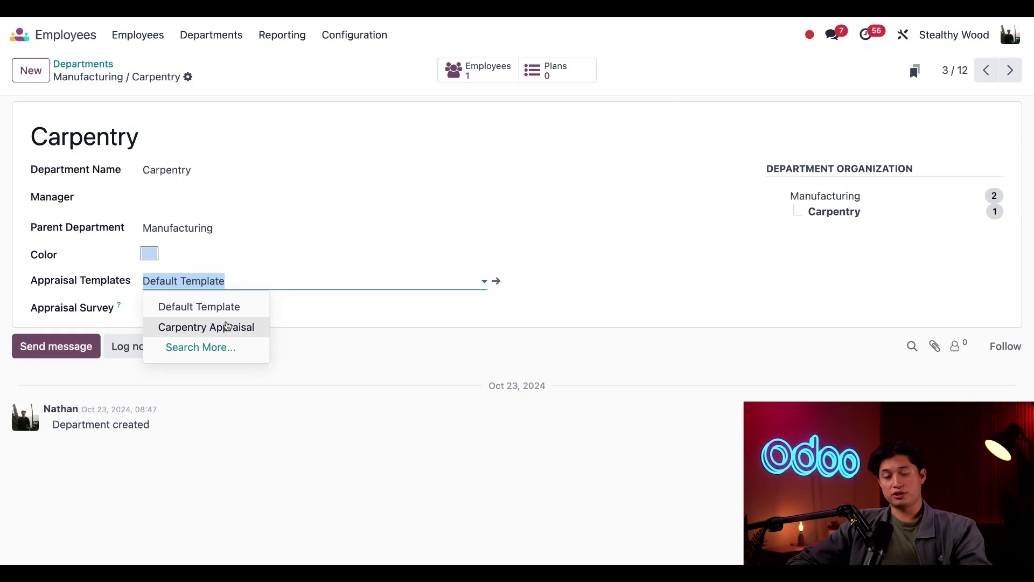
pyautogui.click(227, 326)
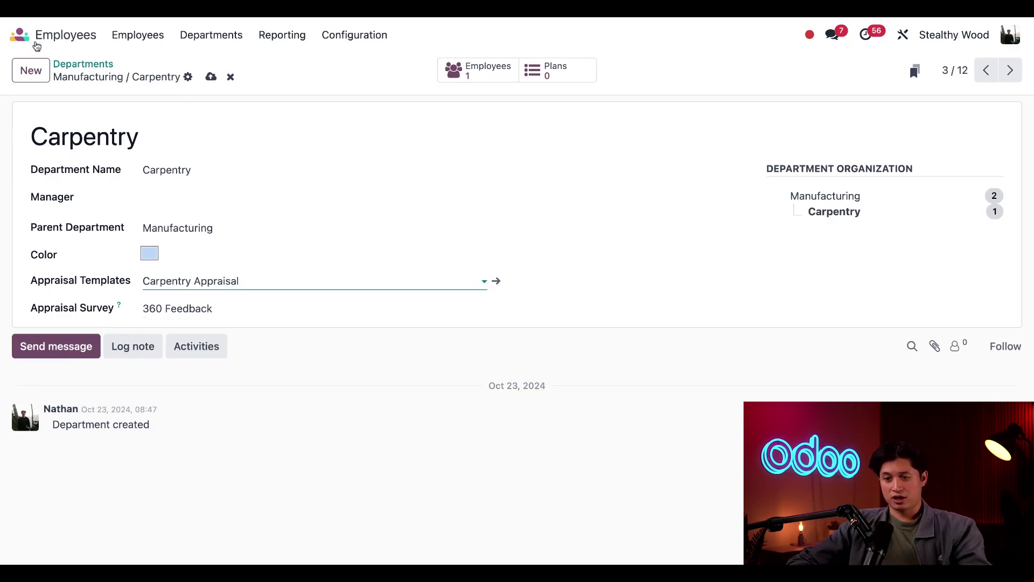
pyautogui.click(20, 35)
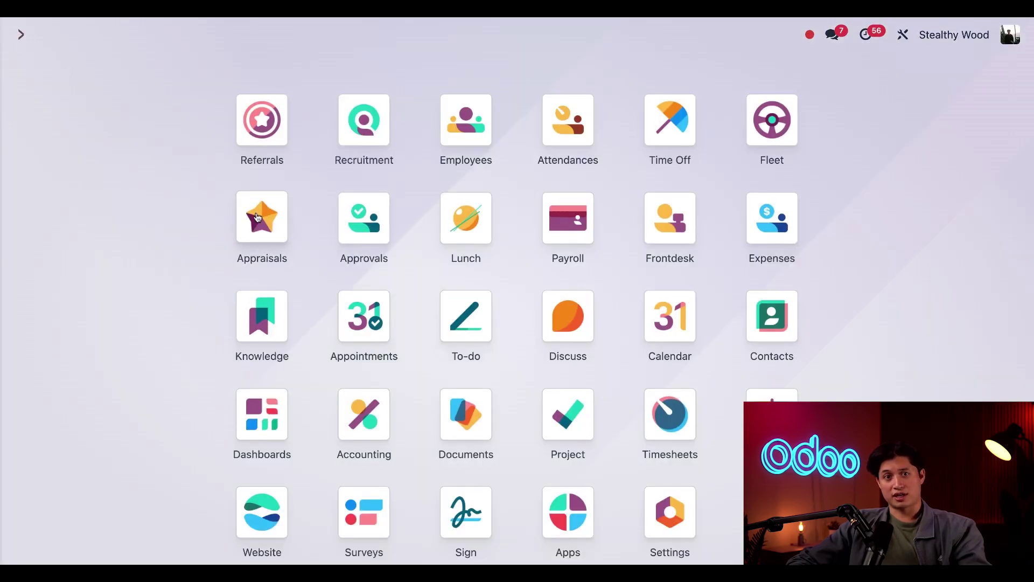
# - Add a 'Superstar Employee' rating as the sixth level of the Evaluation Scale
pyautogui.click(257, 217)
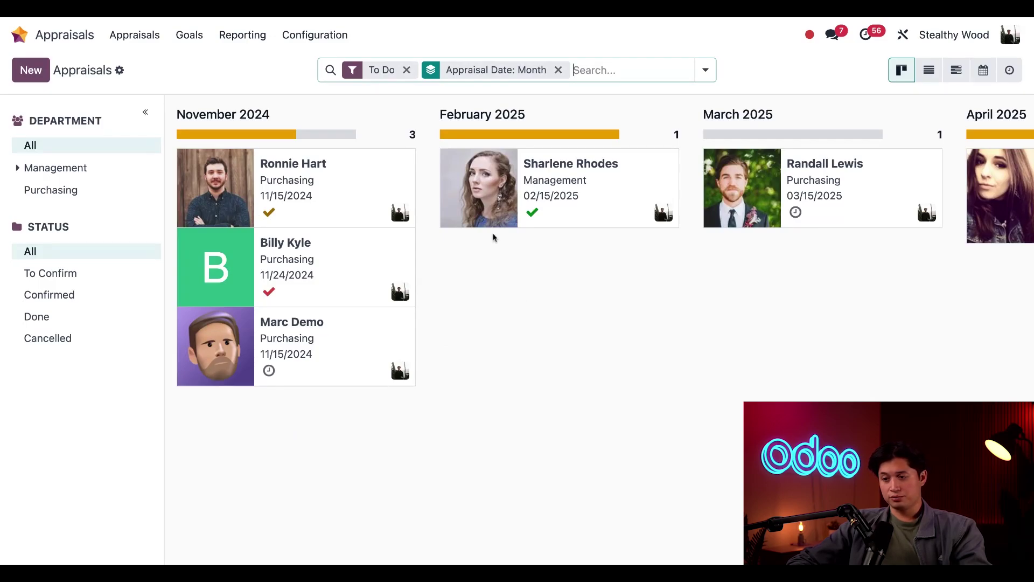
pyautogui.click(314, 36)
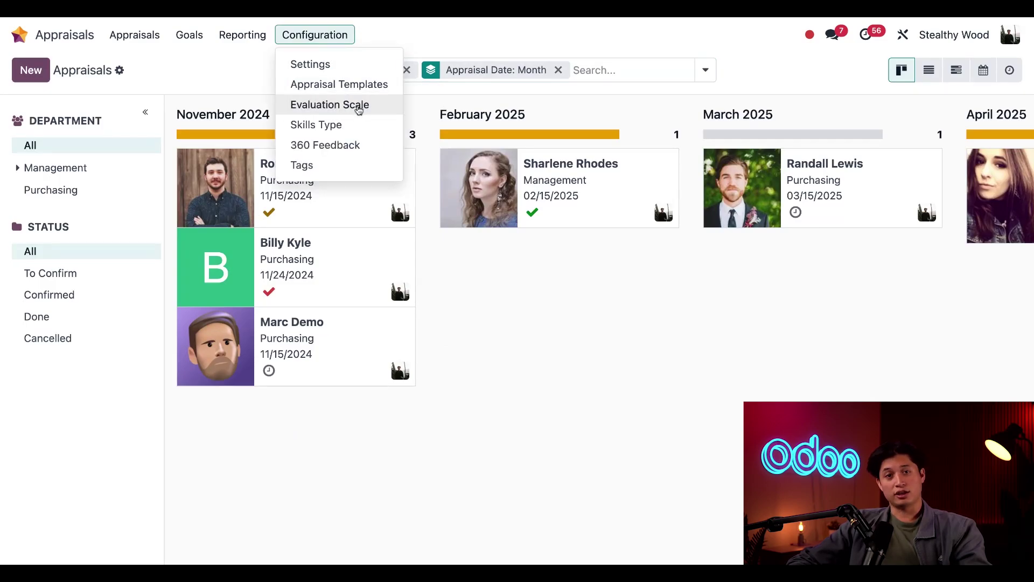
pyautogui.click(358, 108)
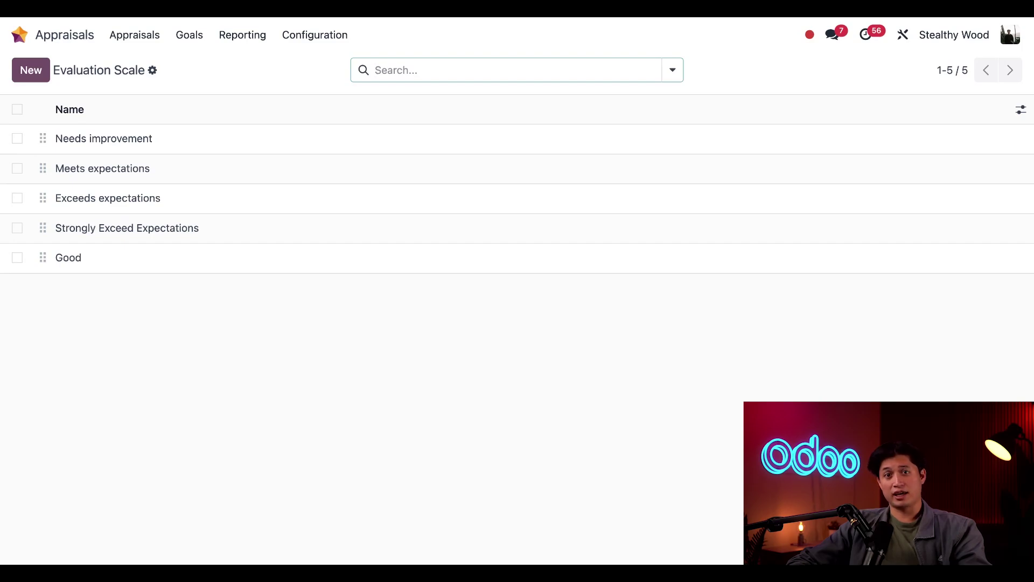
pyautogui.click(30, 74)
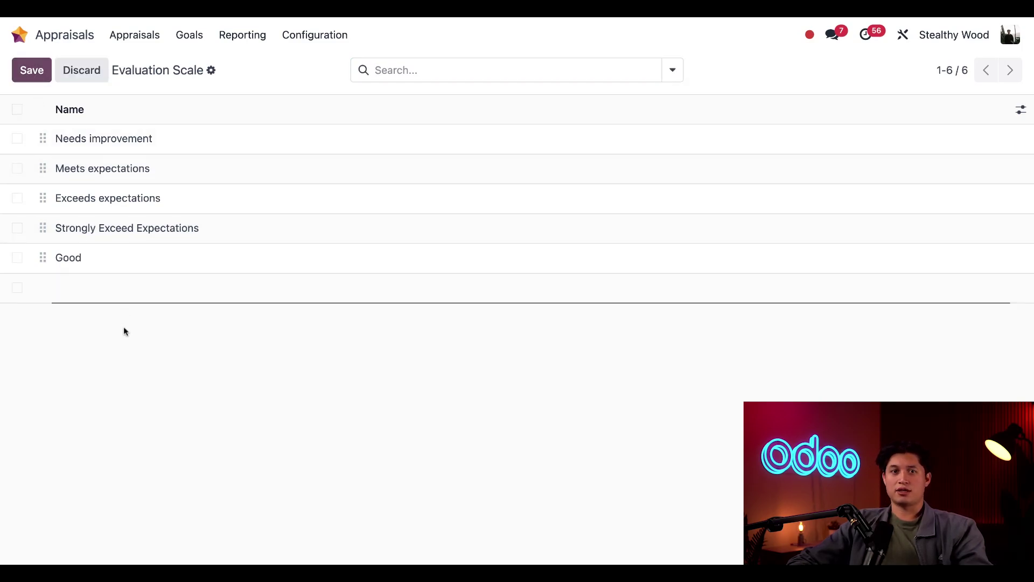
pyautogui.write('Sup')
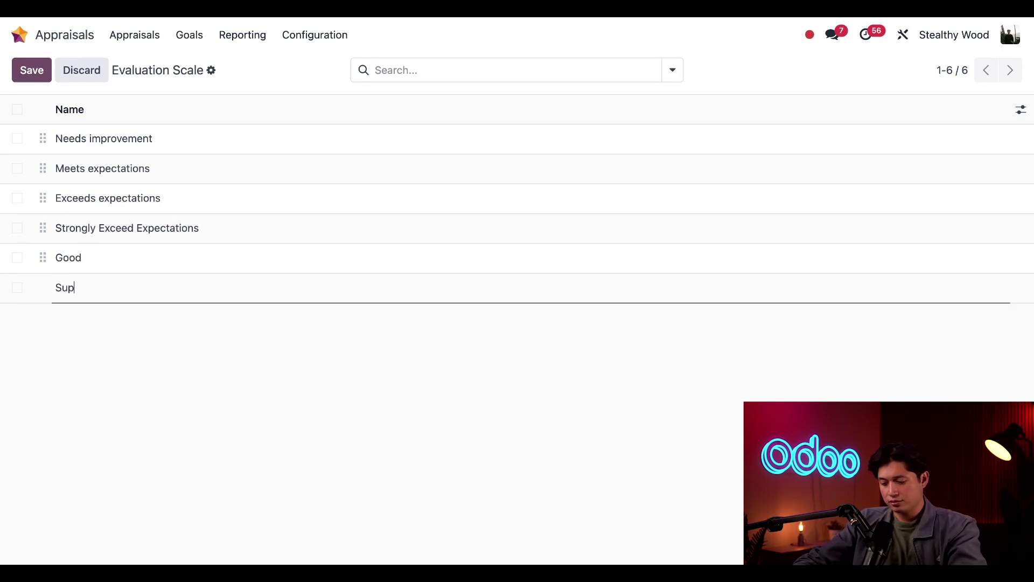
pyautogui.write('erstar Em')
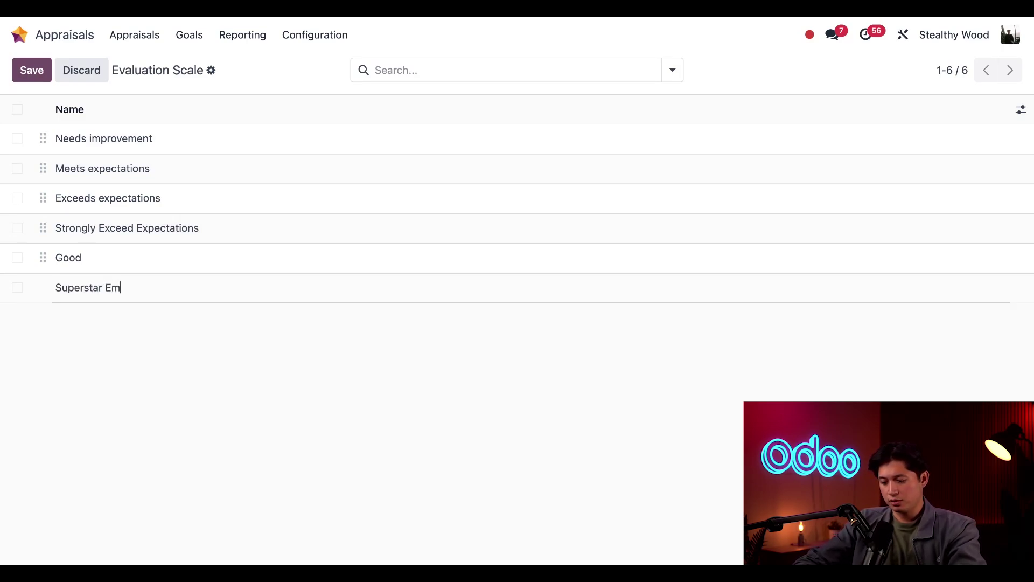
pyautogui.write('ployee')
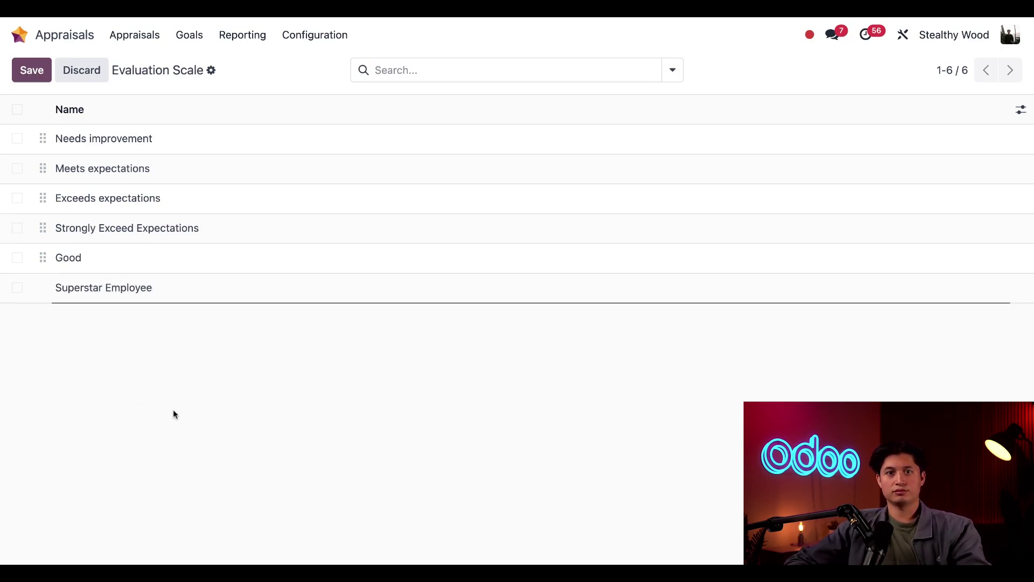
pyautogui.click(193, 392)
pyautogui.moveTo(43, 287)
pyautogui.mouseDown()
pyautogui.moveTo(44, 177)
pyautogui.moveTo(39, 302)
pyautogui.moveTo(40, 217)
pyautogui.moveTo(39, 291)
pyautogui.mouseUp()
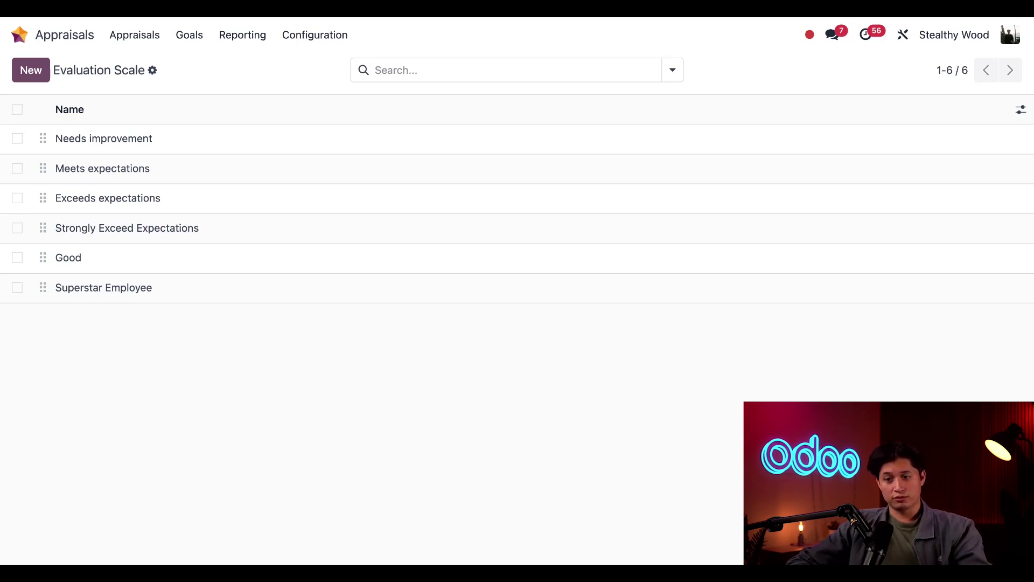
# - Open the carpenter's 11/15/2024 appraisal from the overview and confirm it
pyautogui.click(129, 39)
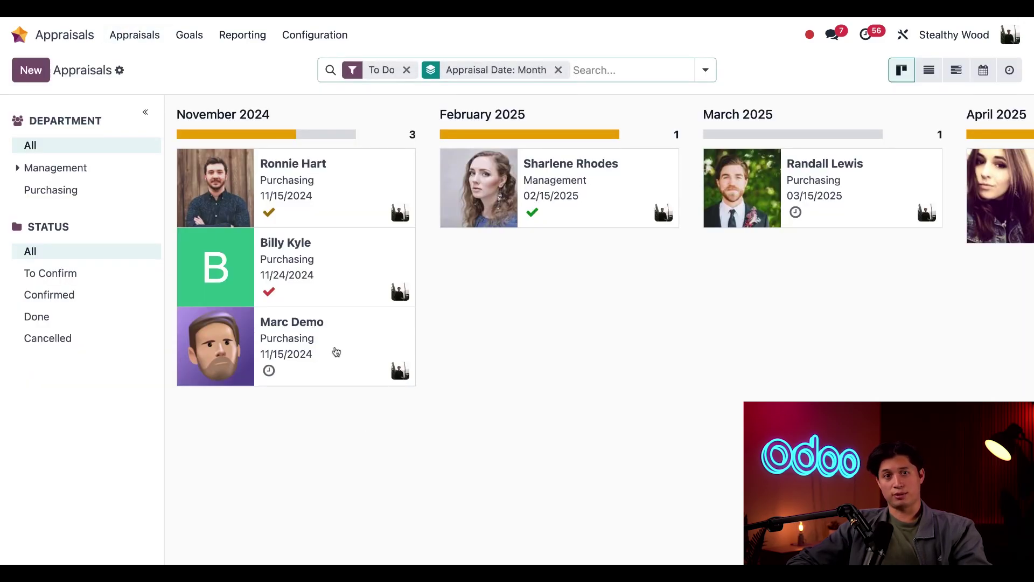
pyautogui.click(336, 352)
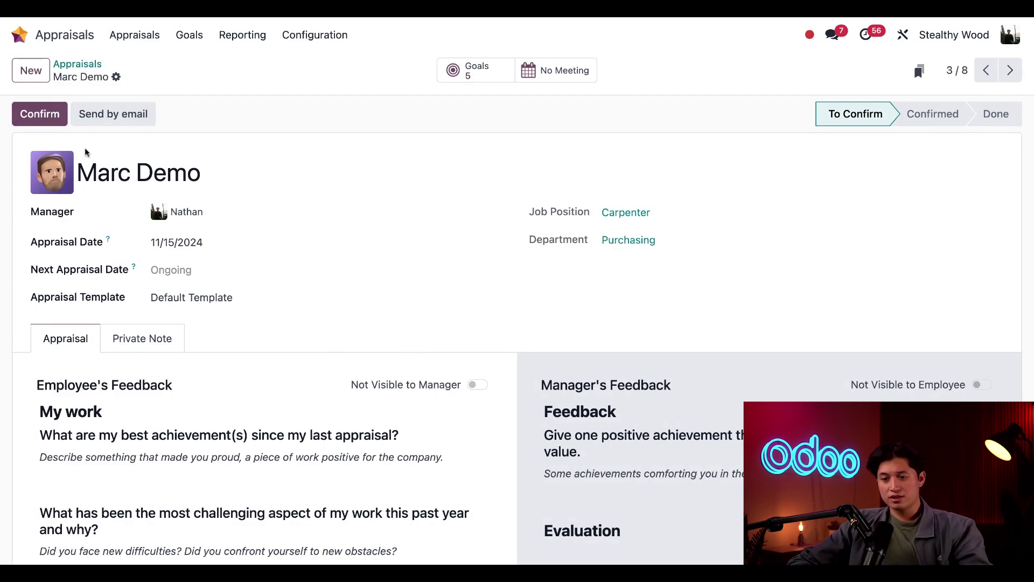
pyautogui.click(52, 120)
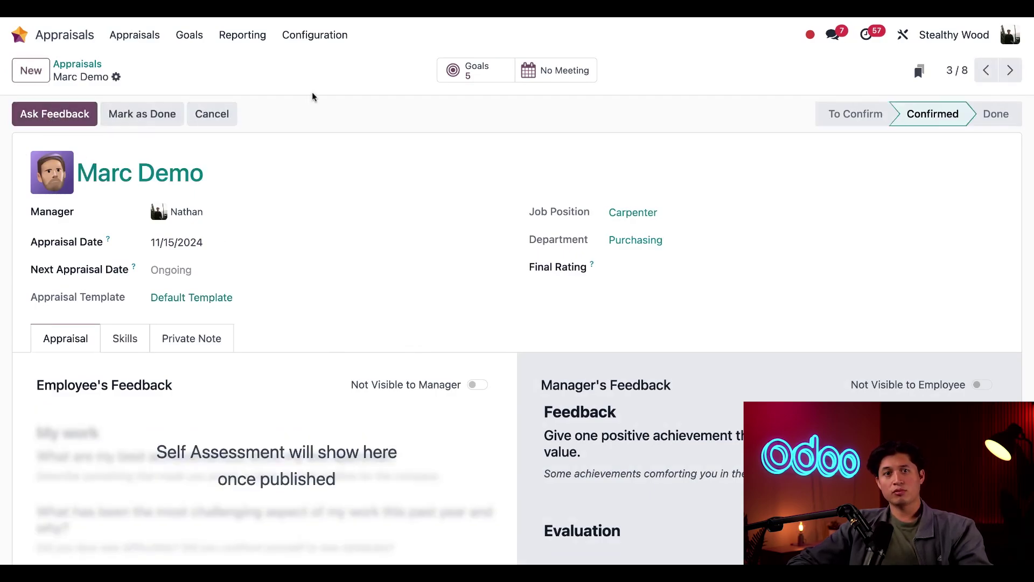
pyautogui.scroll(-2, 314, 470)
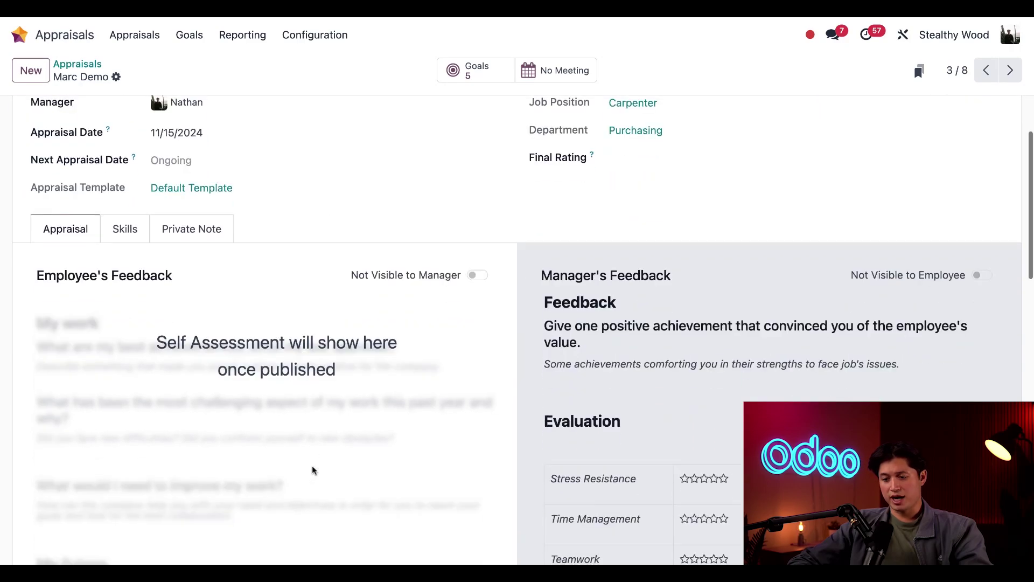
pyautogui.scroll(-1, 313, 470)
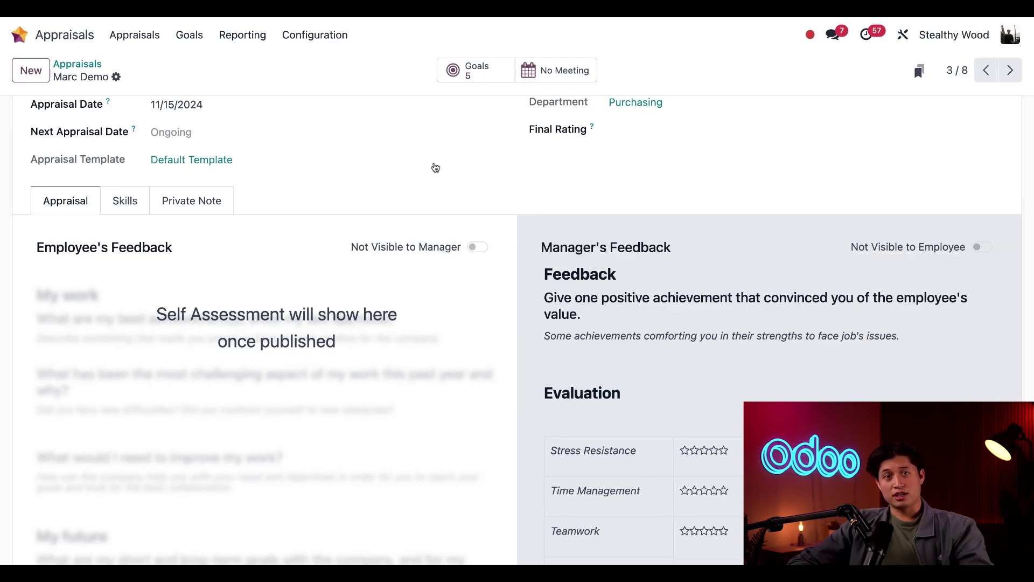
# - Publish employee feedback to the manager and manager feedback to the employee, then view Skills
pyautogui.click(479, 248)
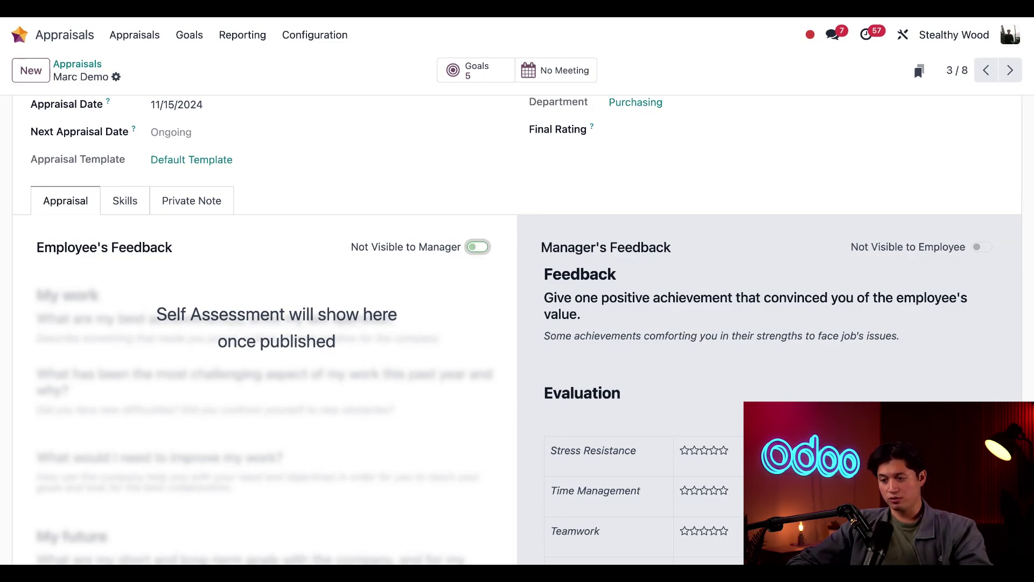
pyautogui.click(300, 346)
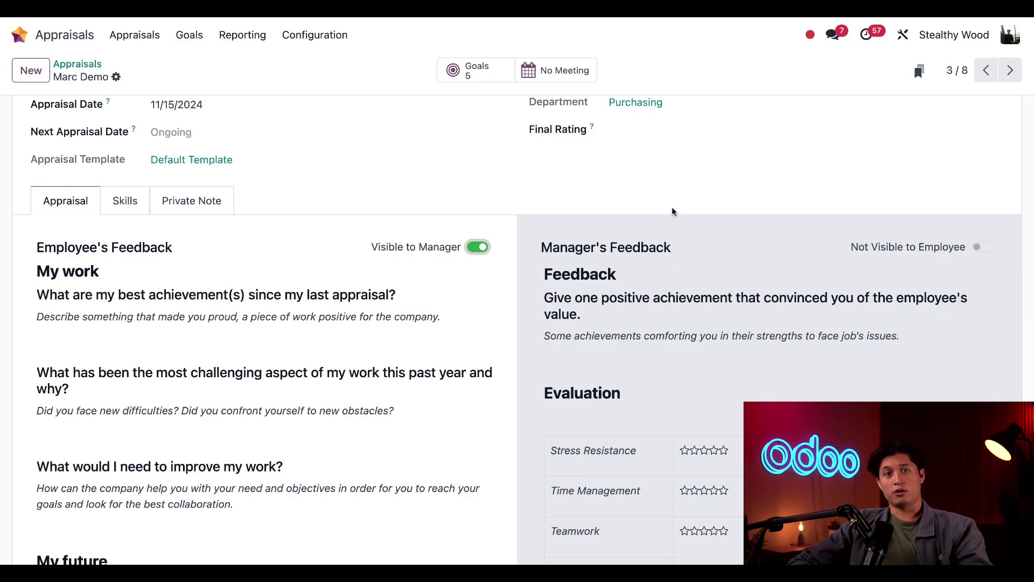
pyautogui.click(979, 249)
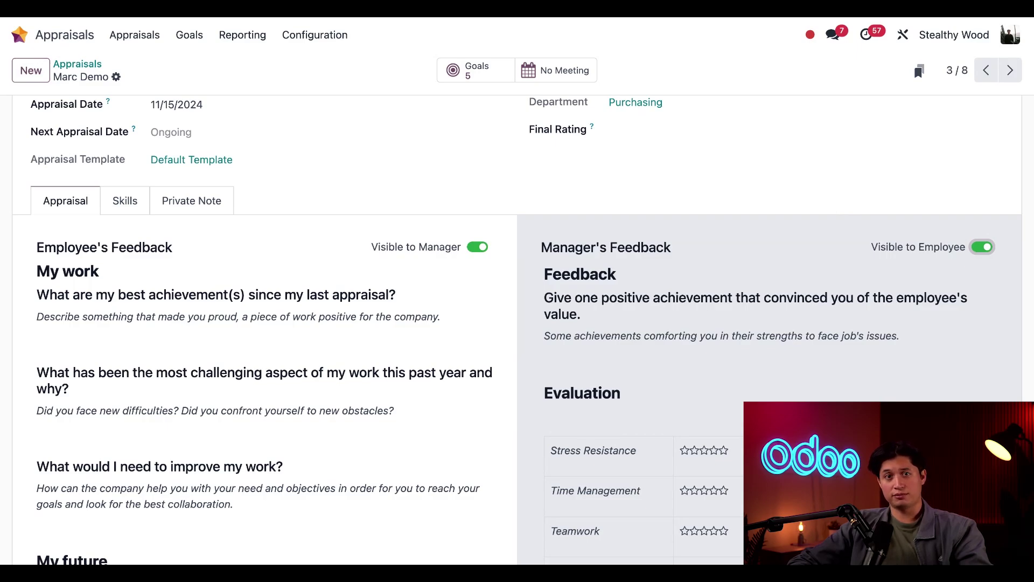
pyautogui.click(124, 202)
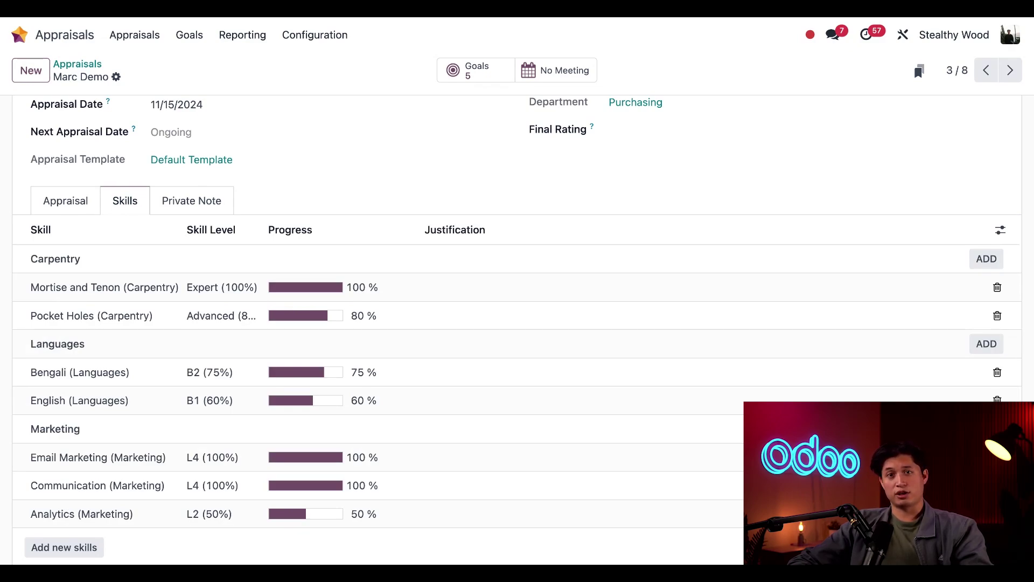
# - Raise the Pocket Holes carpentry skill from Advanced (80%) to Expert (100%) and save the appraisal
pyautogui.click(253, 318)
pyautogui.click(231, 319)
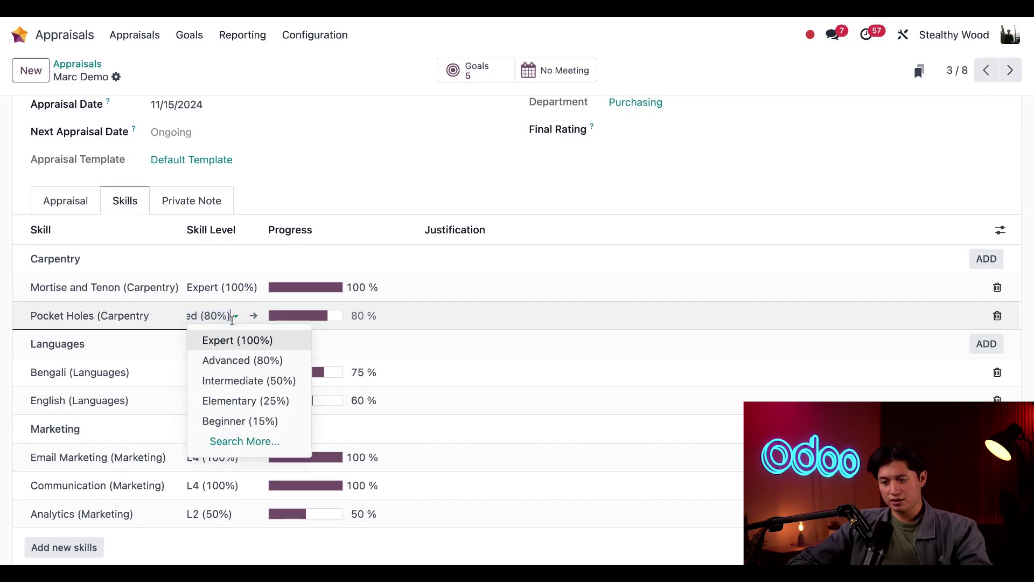
pyautogui.click(238, 345)
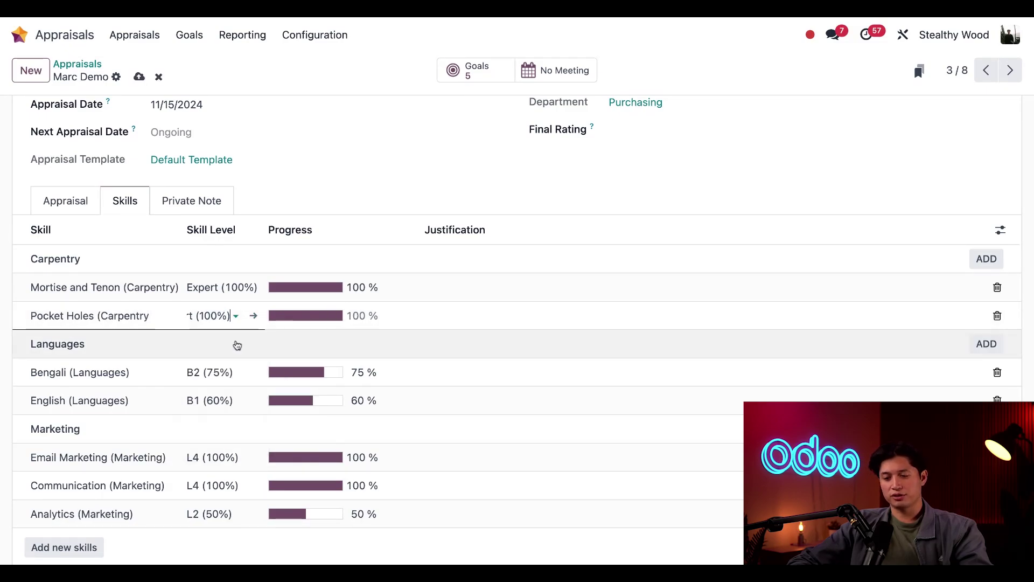
pyautogui.click(139, 79)
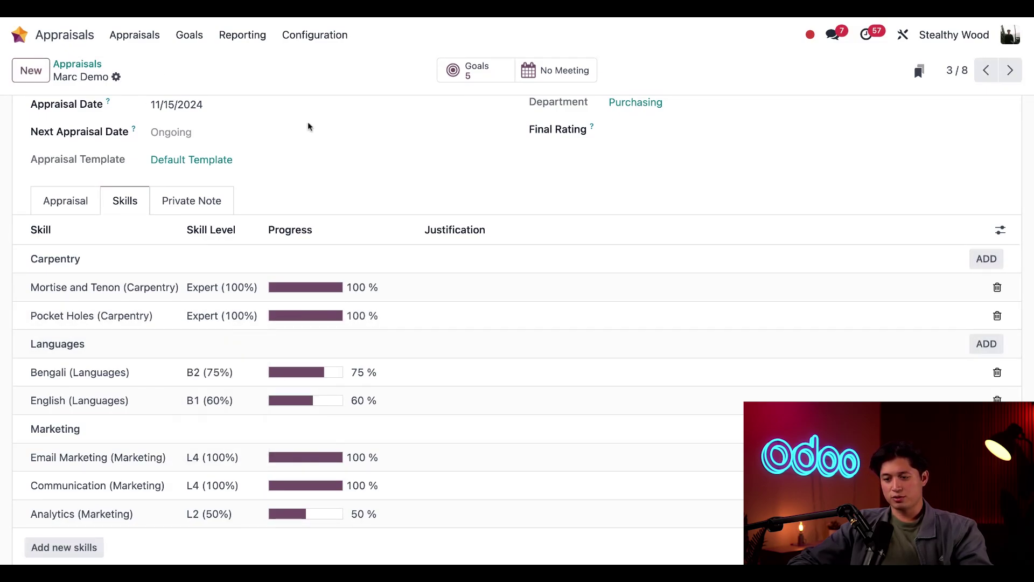
pyautogui.scroll(3, 407, 197)
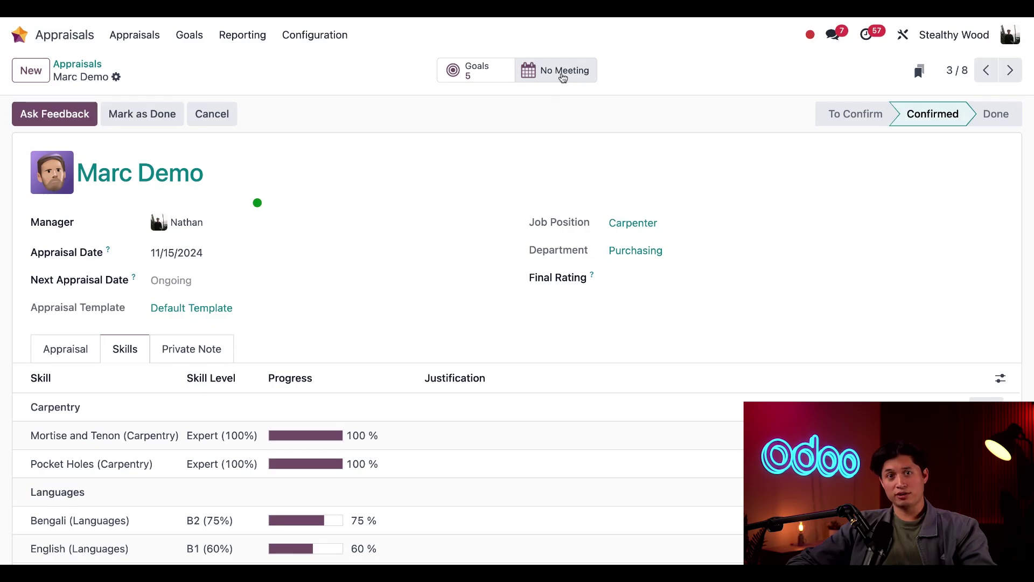
# - Book an appraisal meeting for Friday 13 December 2024, 12:00–13:00, then return to the appraisal
pyautogui.click(562, 77)
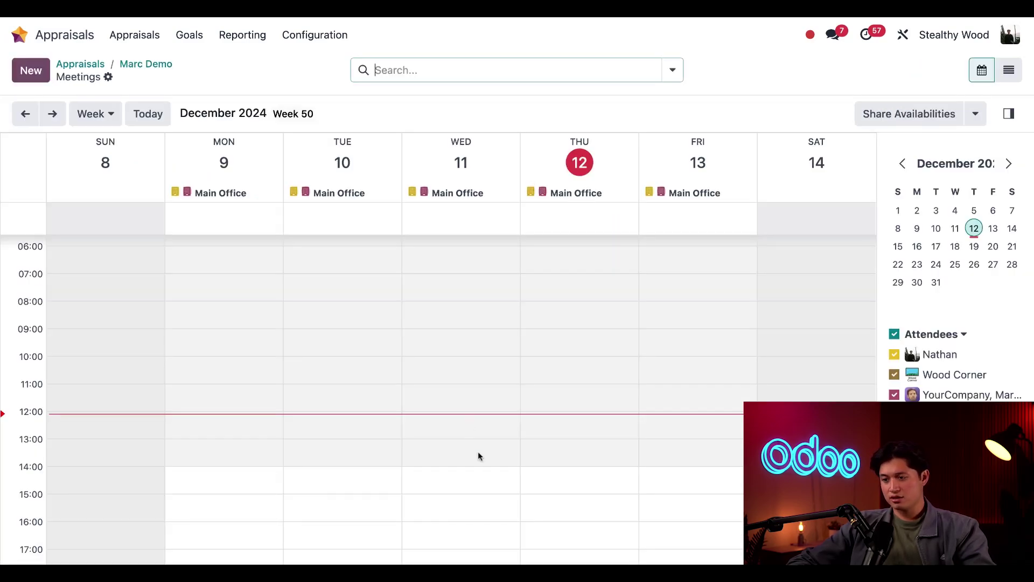
pyautogui.click(669, 421)
pyautogui.click(333, 450)
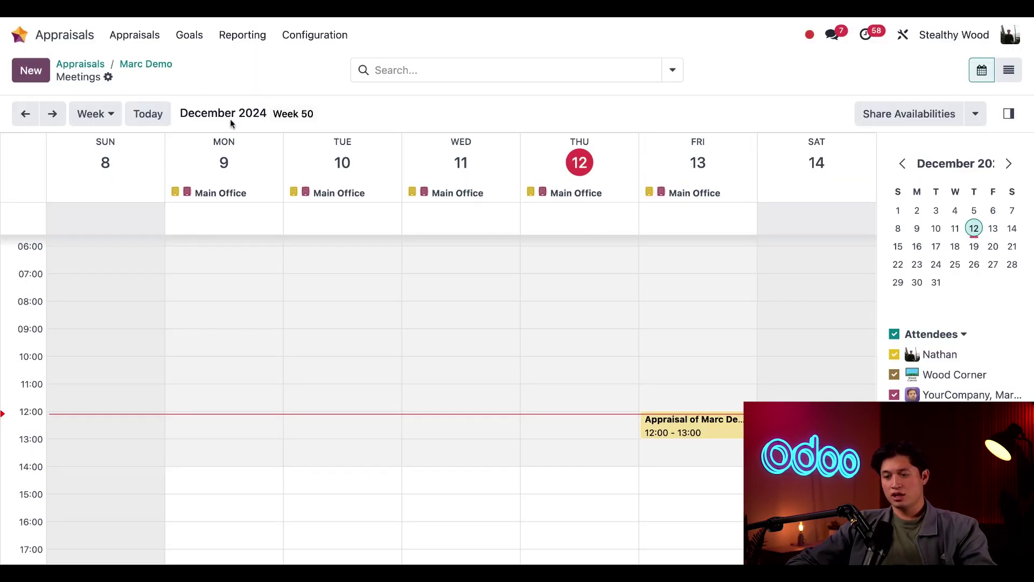
pyautogui.click(146, 65)
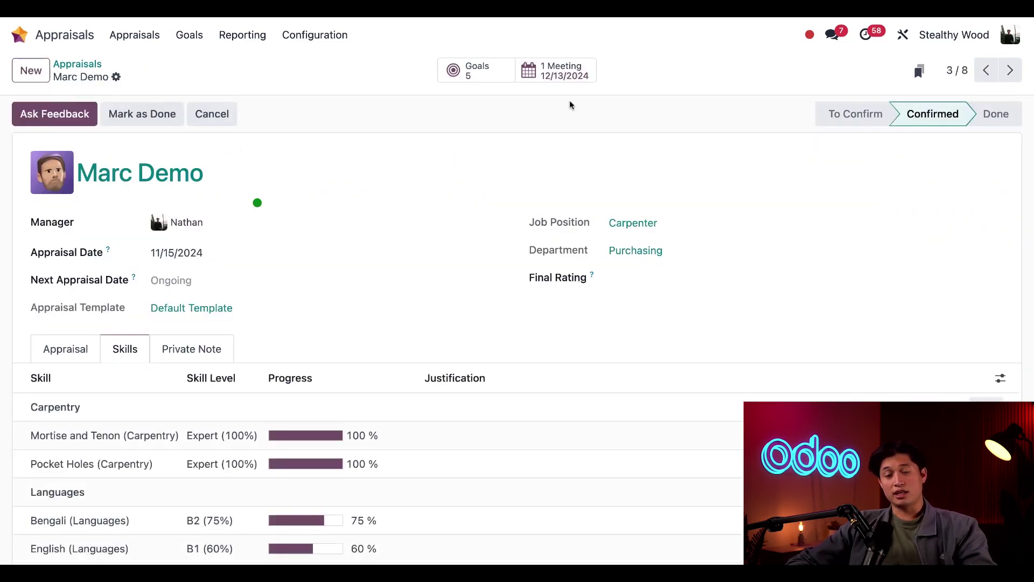
# - Write the private note 'Has awesome skillz!' on the appraisal
pyautogui.scroll(-8, 80, 353)
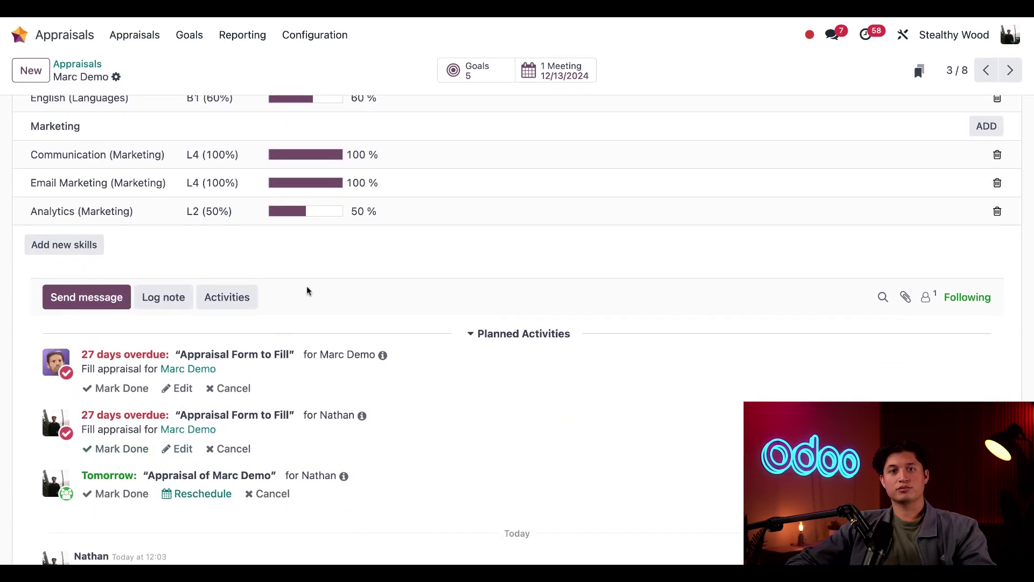
pyautogui.scroll(10, 420, 190)
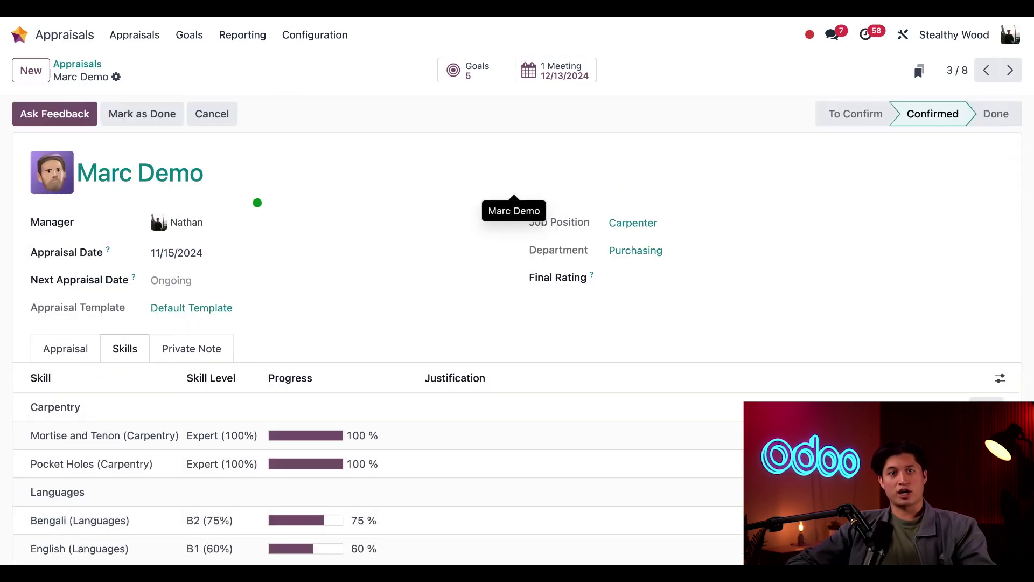
pyautogui.scroll(-3, 157, 208)
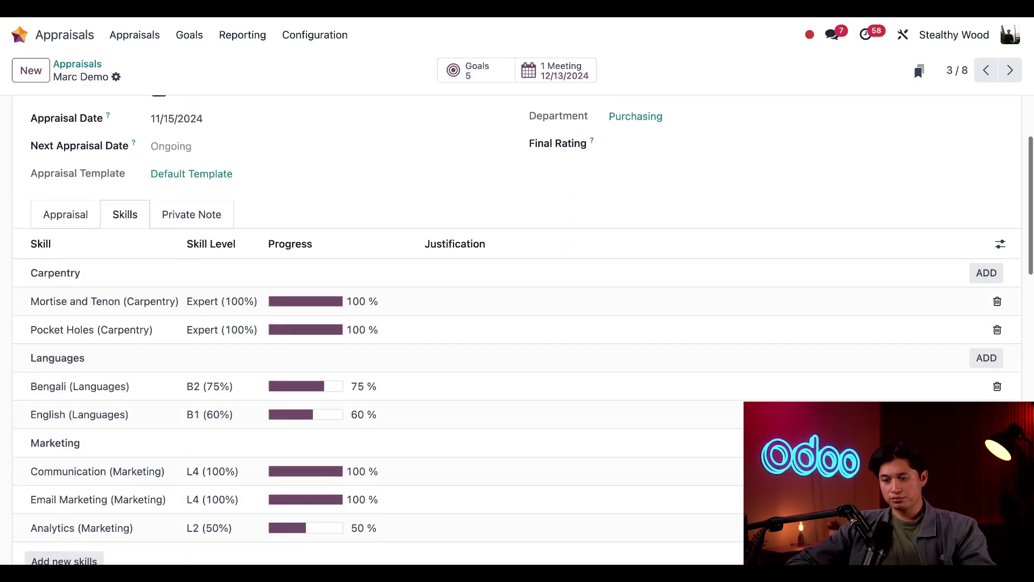
pyautogui.click(196, 214)
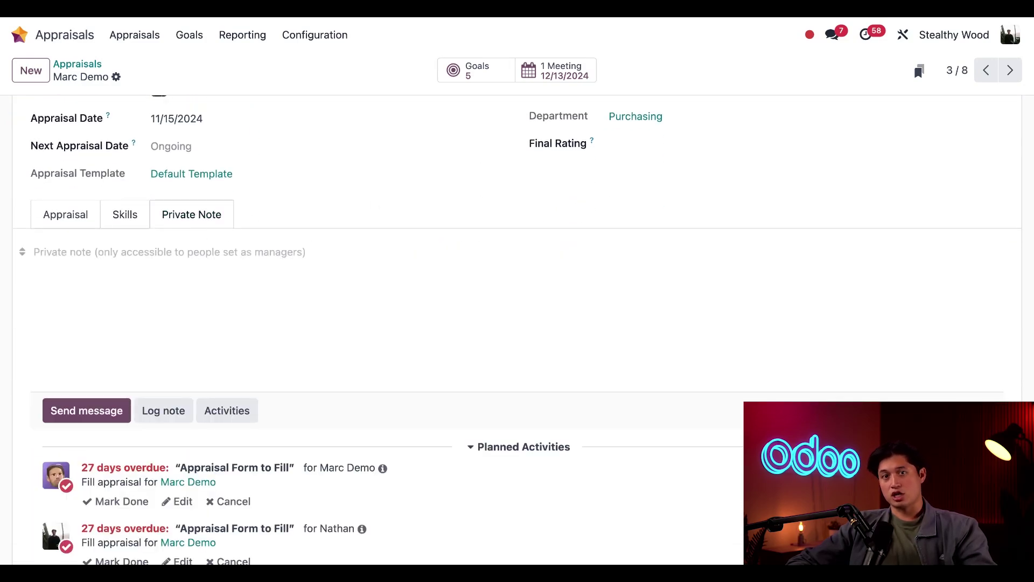
pyautogui.scroll(2, 214, 322)
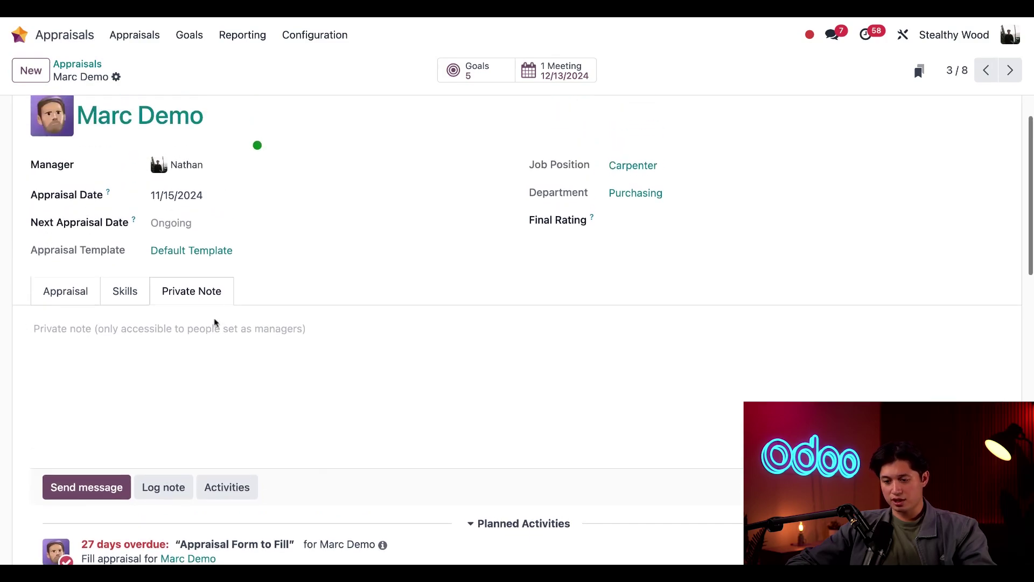
pyautogui.click(215, 322)
pyautogui.write('Has')
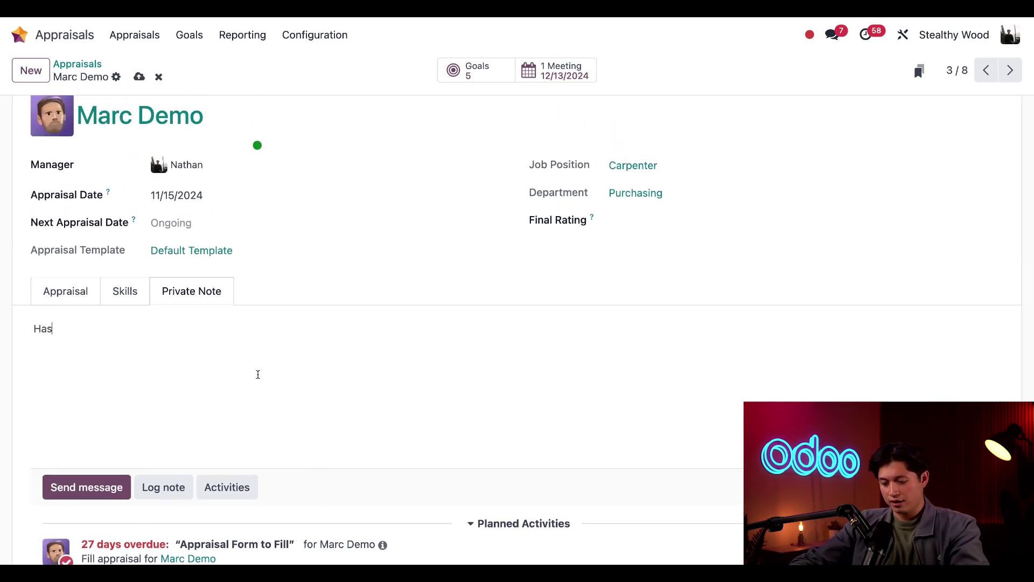
pyautogui.write(' awesome skill')
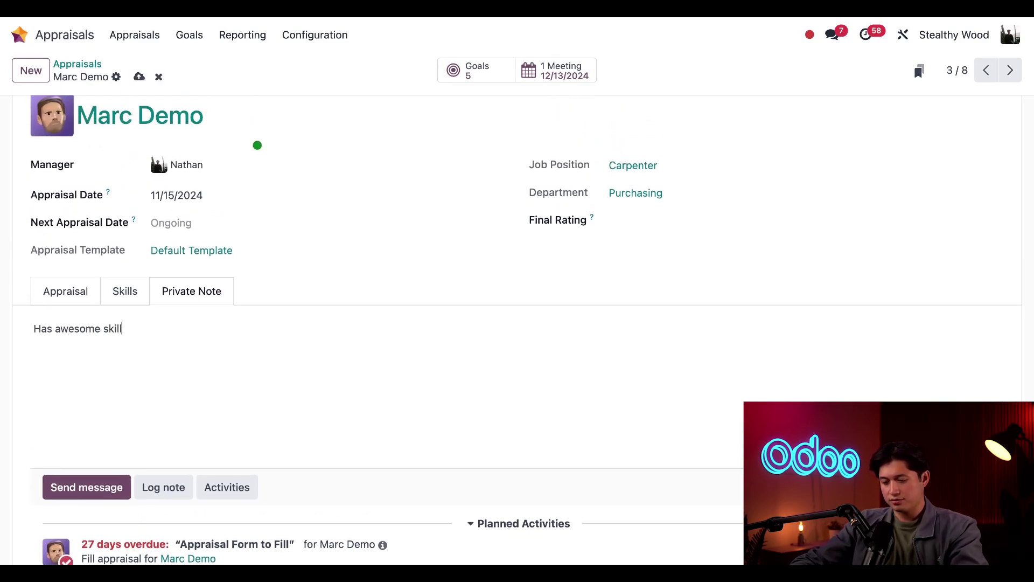
pyautogui.write('z!')
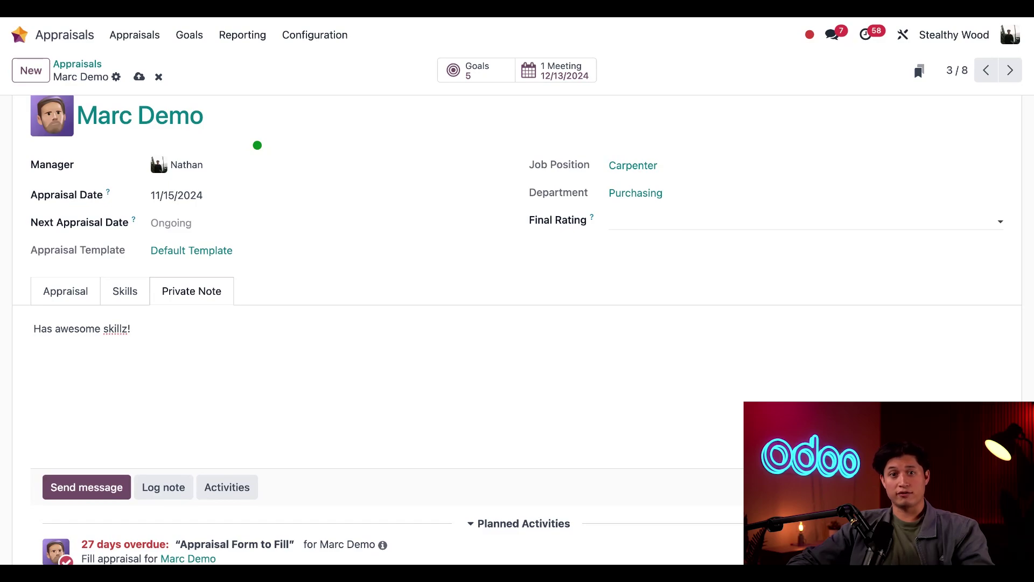
# - Set the final rating to Superstar Employee and mark the appraisal as Done
pyautogui.click(668, 221)
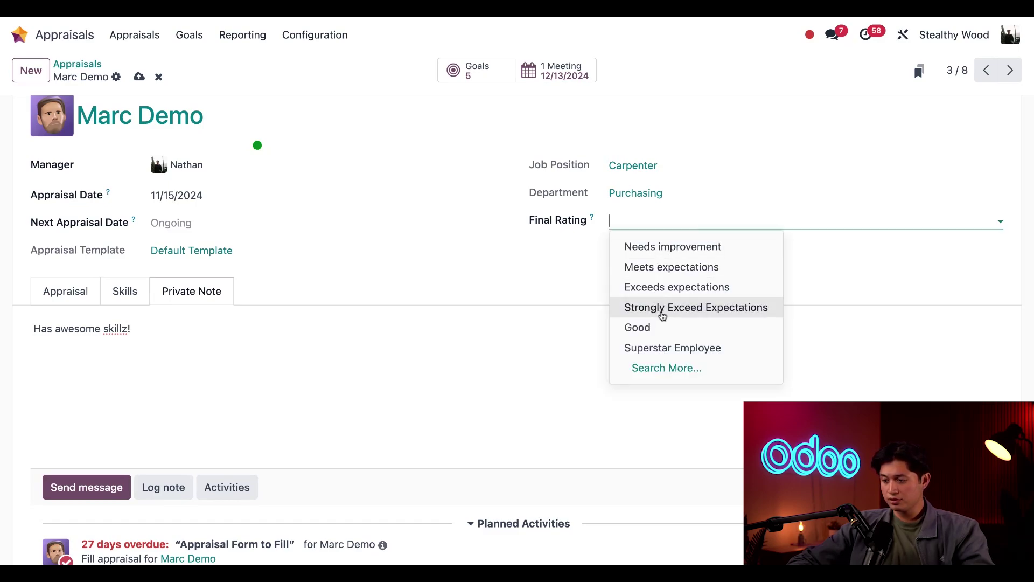
pyautogui.click(663, 348)
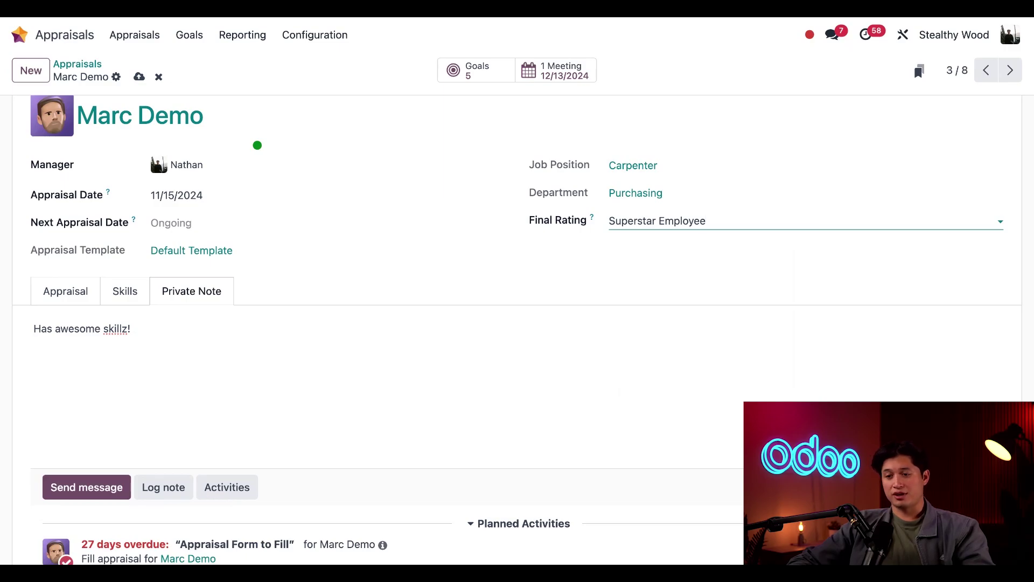
pyautogui.scroll(2, 476, 261)
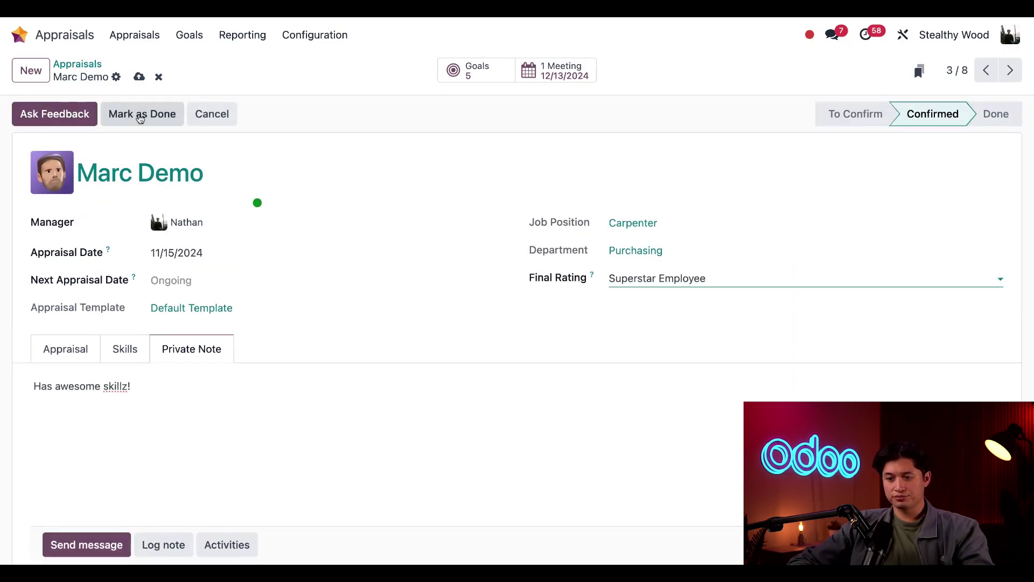
pyautogui.click(140, 117)
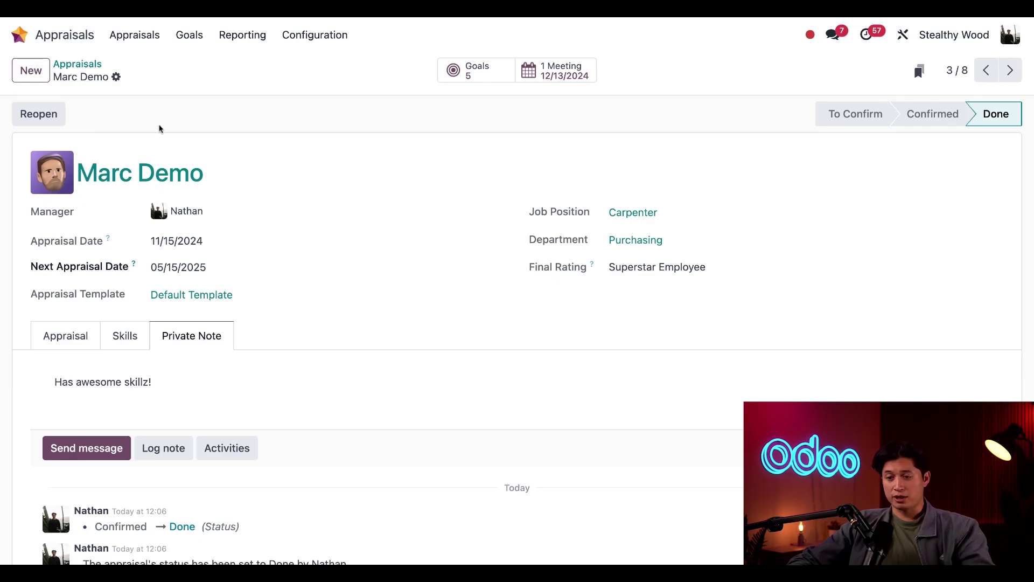
# - Return to the appraisals overview and remove the To Do filter to list all appraisals
pyautogui.click(78, 64)
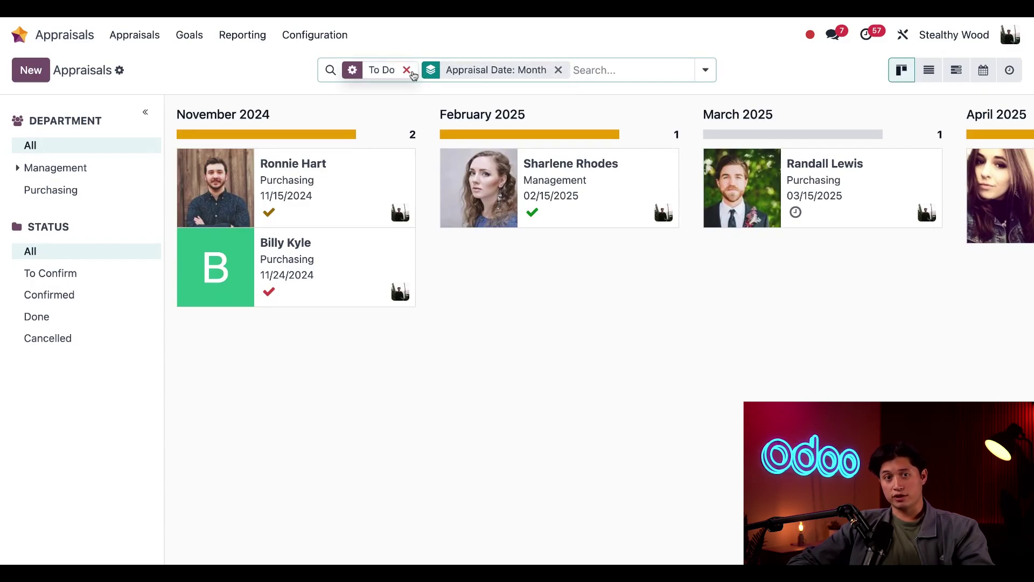
pyautogui.click(408, 70)
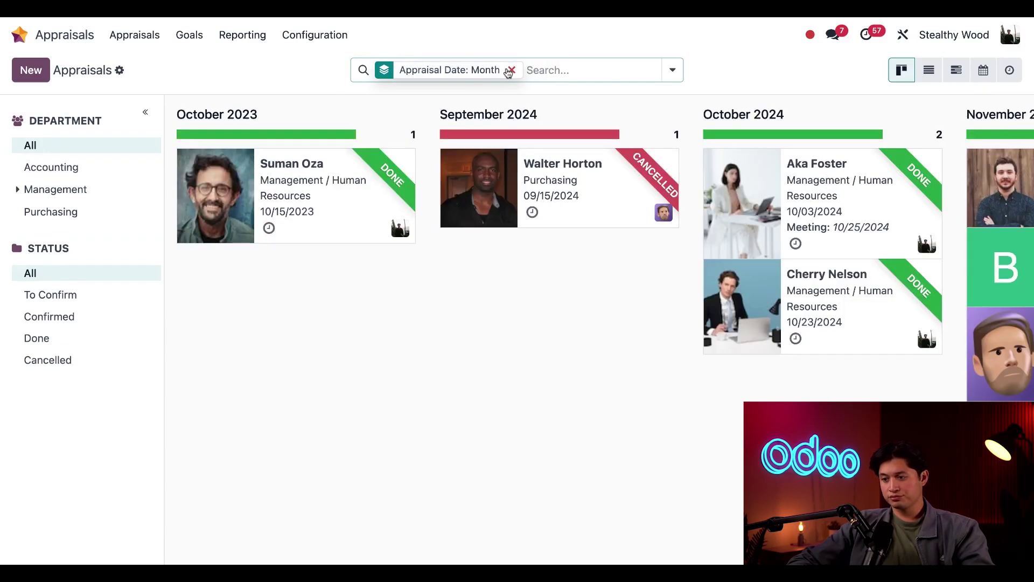
pyautogui.hscroll(7, 560, 217)
pyautogui.hscroll(2, 660, 270)
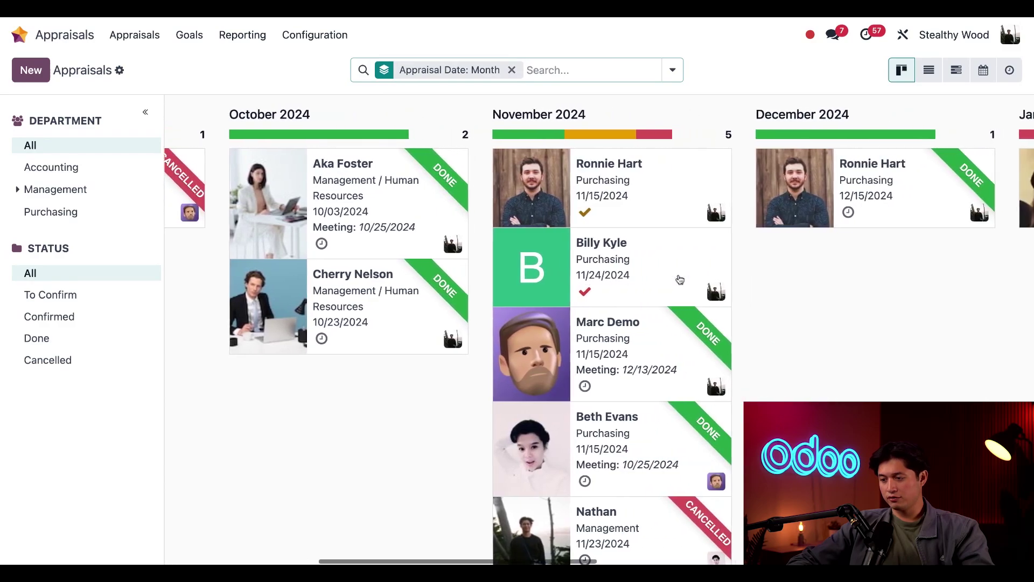
pyautogui.scroll(-1, 665, 370)
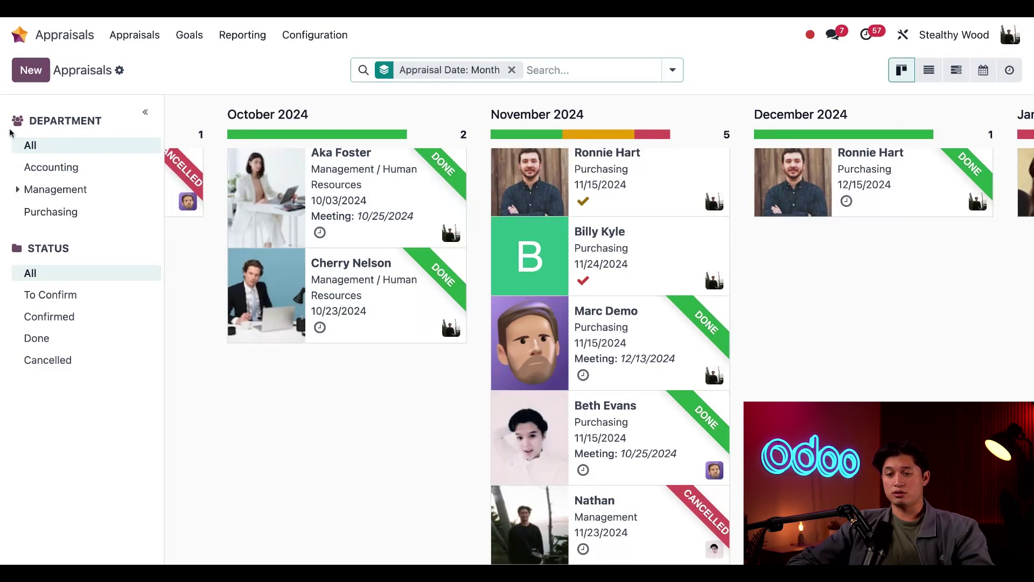
pyautogui.click(34, 42)
# - In Employees, search for the appraised employee by name, open their record and latest appraisal
pyautogui.click(437, 156)
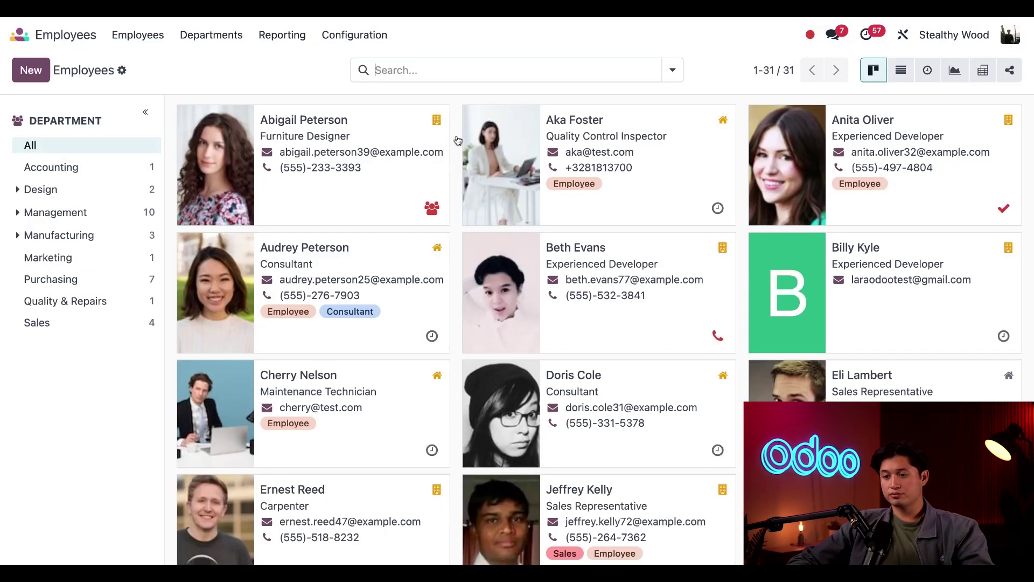
pyautogui.click(444, 73)
pyautogui.write('marc')
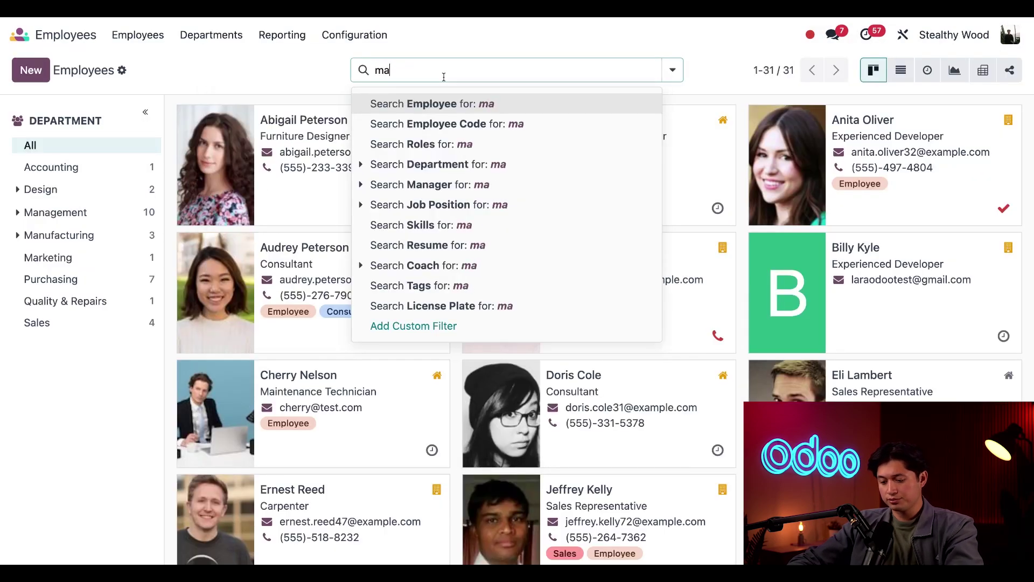
pyautogui.click(473, 104)
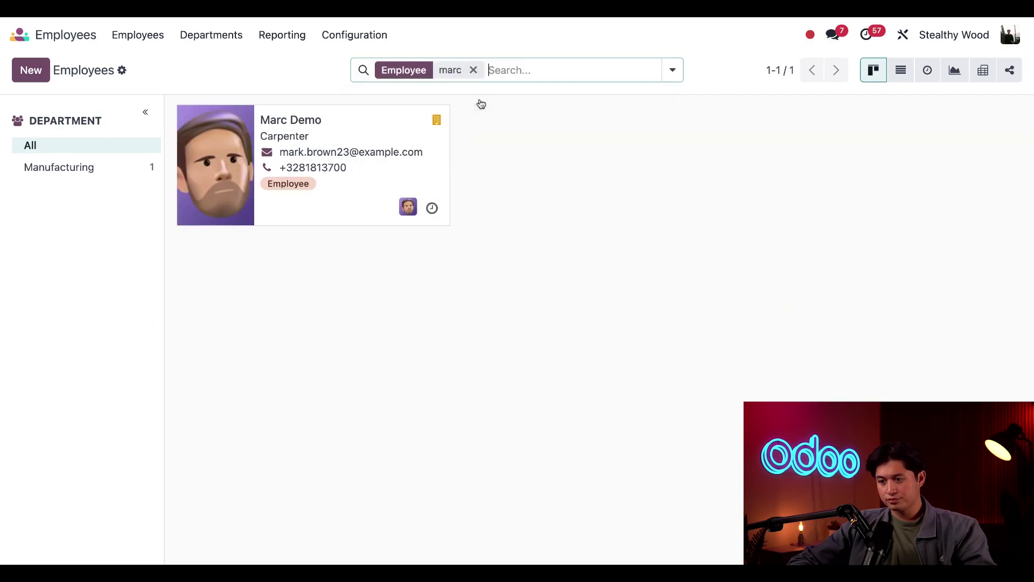
pyautogui.click(371, 162)
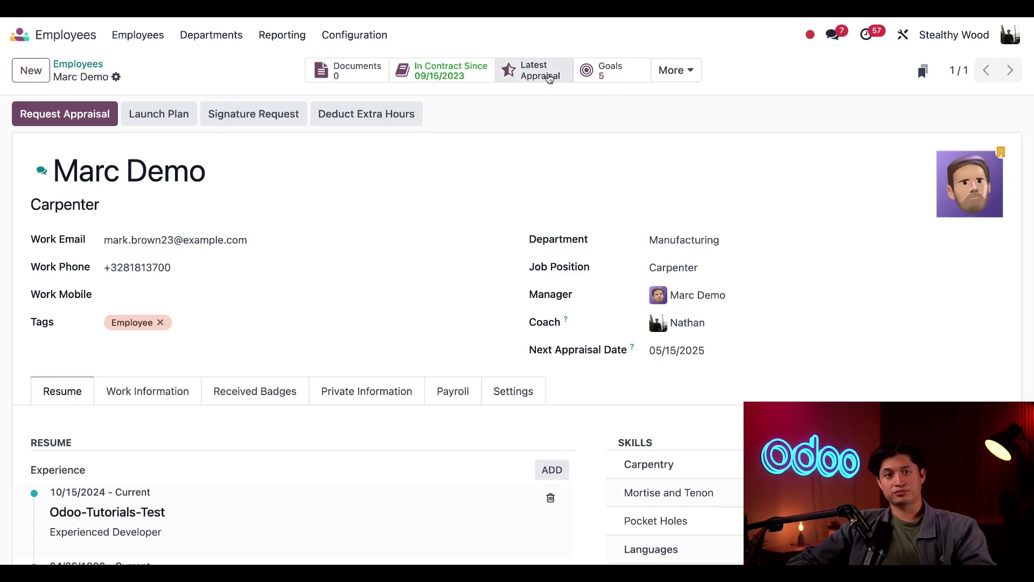
pyautogui.click(548, 78)
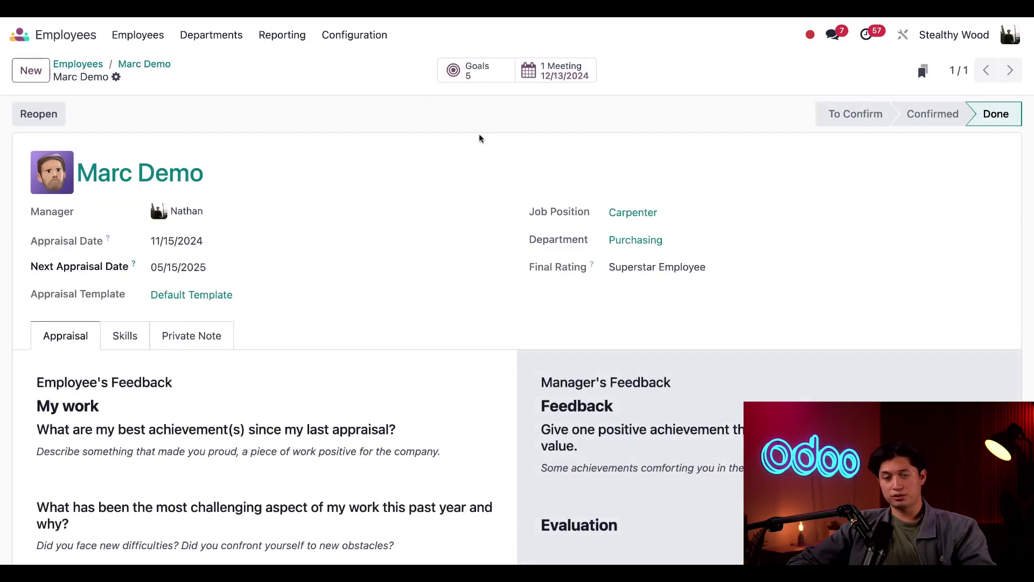